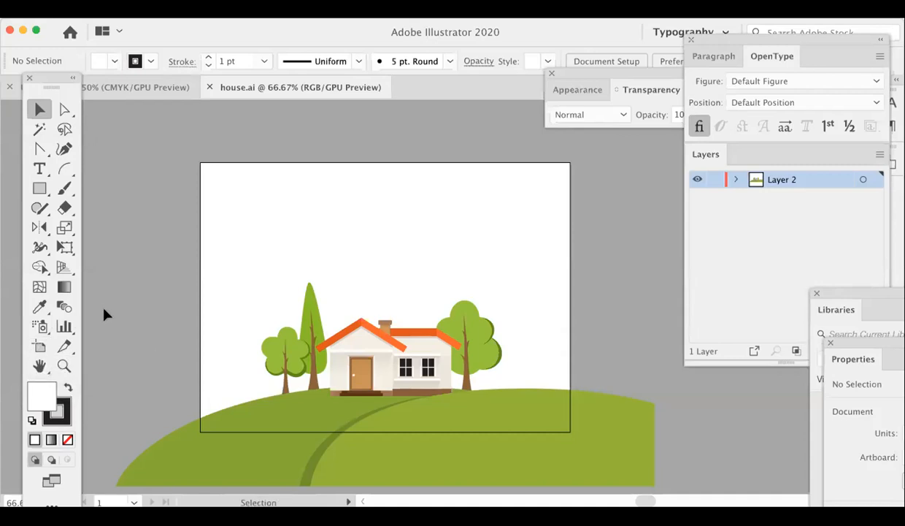
Resize the house.ai artboard to the 640 x 480 (VGA) preset.
key(shift+o)
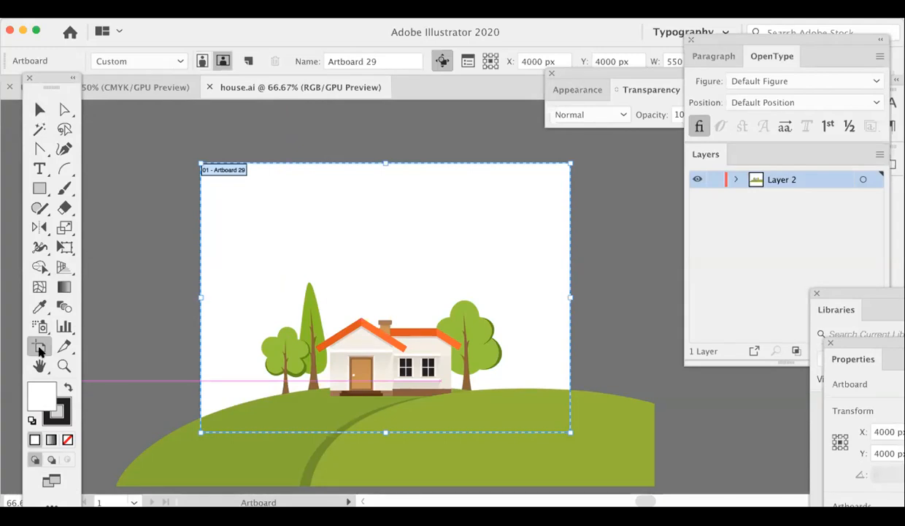
drag(201, 298, 181, 298)
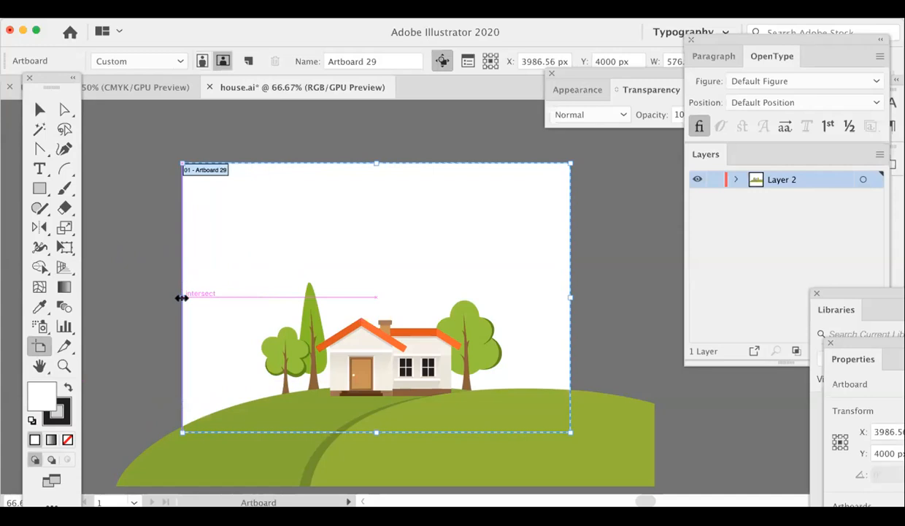
double_click(33, 351)
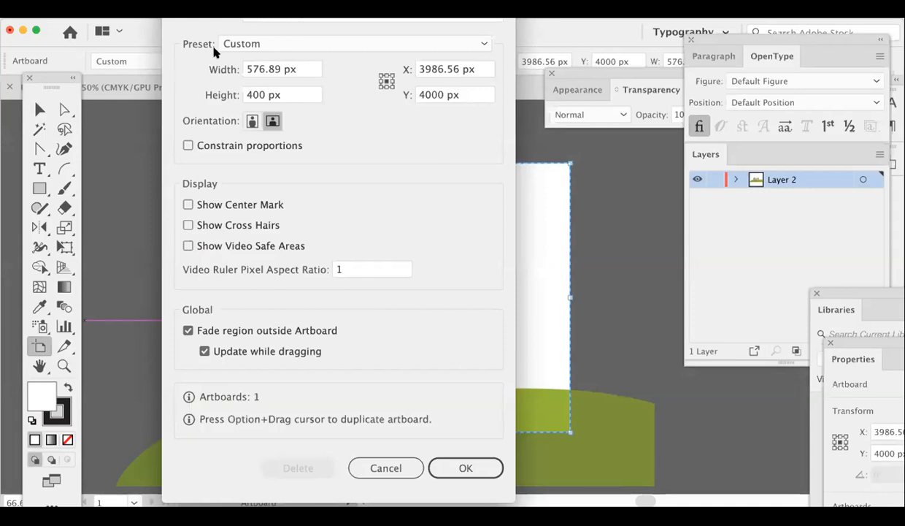
click(235, 47)
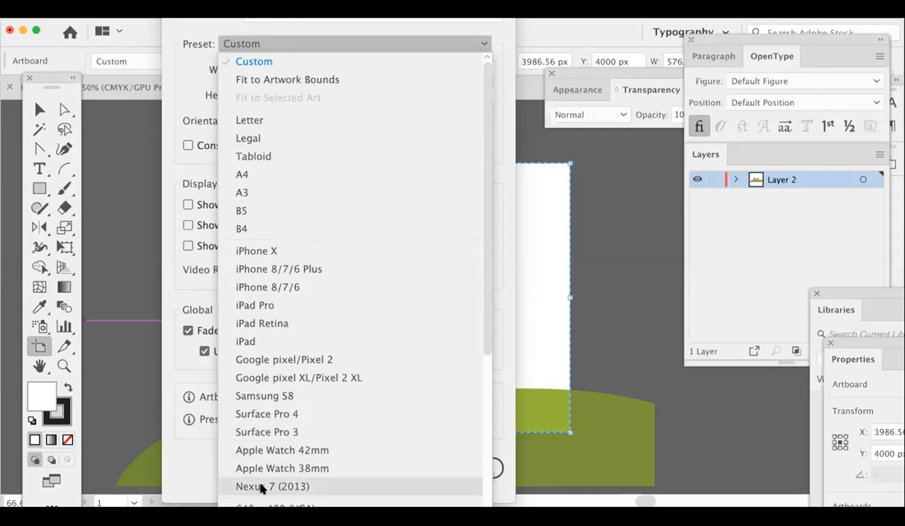
scroll(298, 394, down, 5)
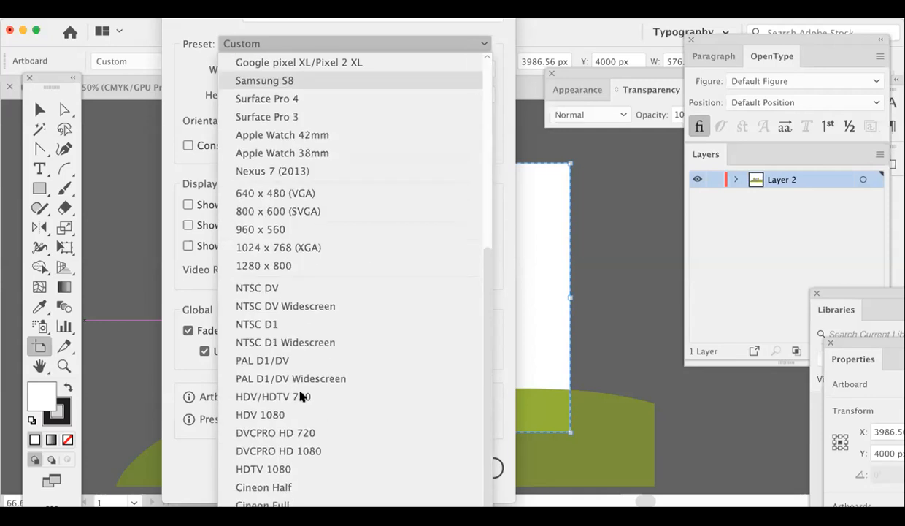
click(287, 194)
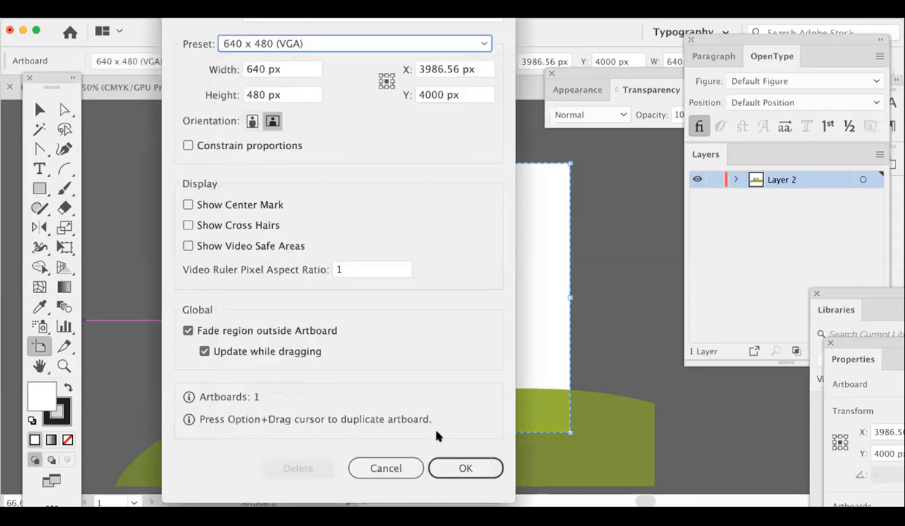
click(465, 468)
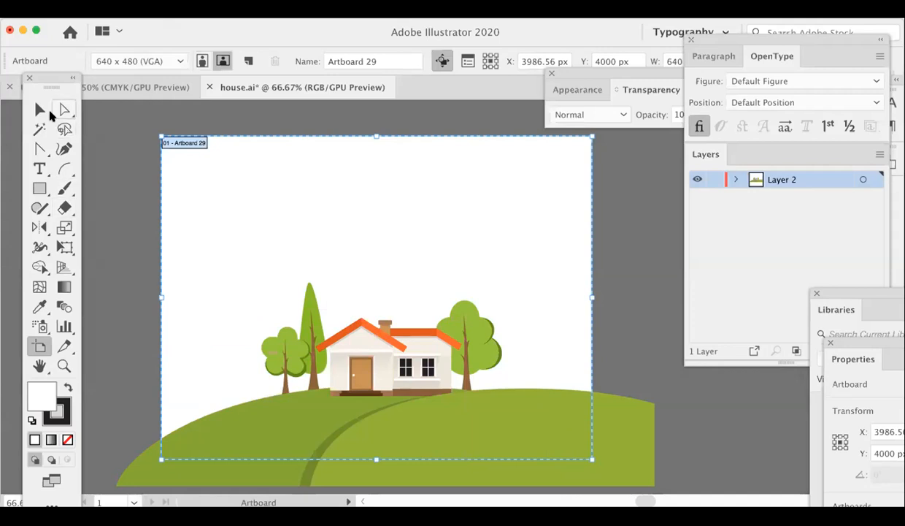
Select all of the house artwork and move it slightly up and to the left on the artboard, then deselect it.
click(39, 109)
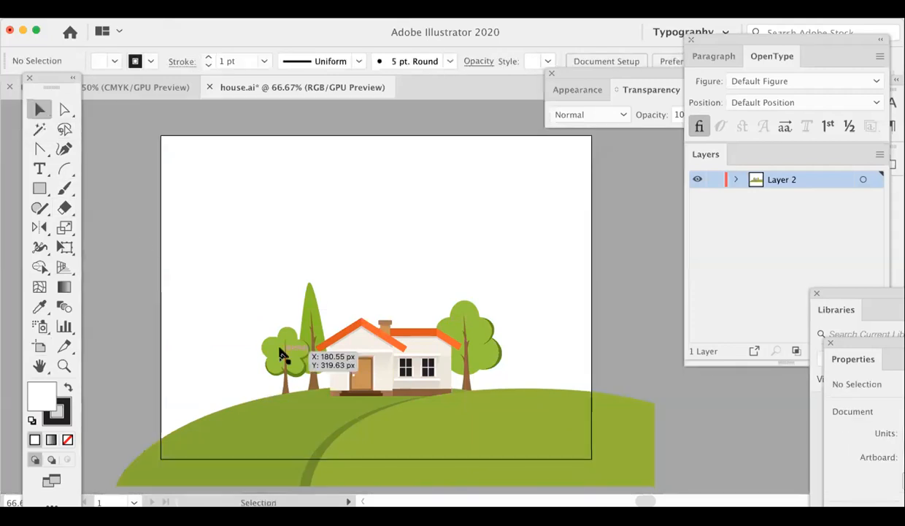
key(super+a)
mouse_move(335, 340)
mouse_down()
mouse_move(332, 316)
mouse_move(344, 353)
mouse_up()
click(150, 168)
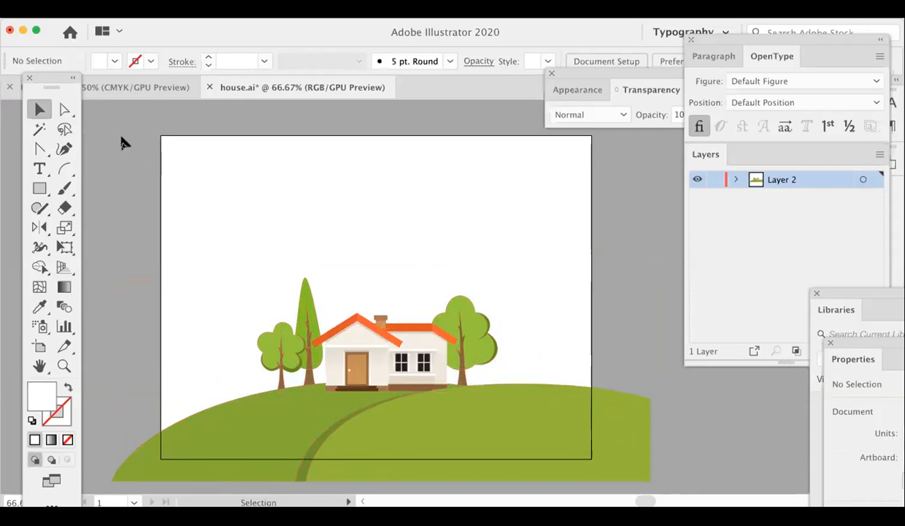
drag(145, 155, 588, 213)
drag(523, 240, 130, 265)
drag(187, 355, 250, 219)
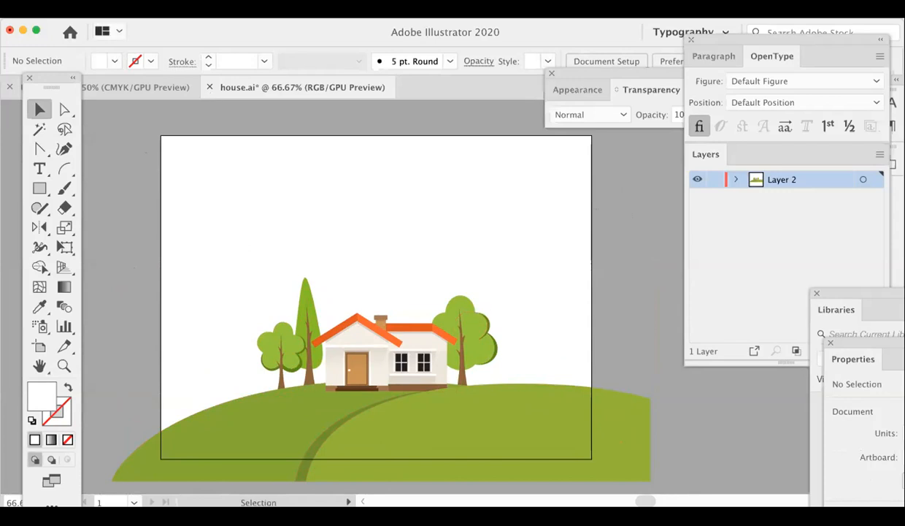
Save a copy of house.ai in Adobe Illustrator format in a new Desktop folder named vectors.
click(92, 75)
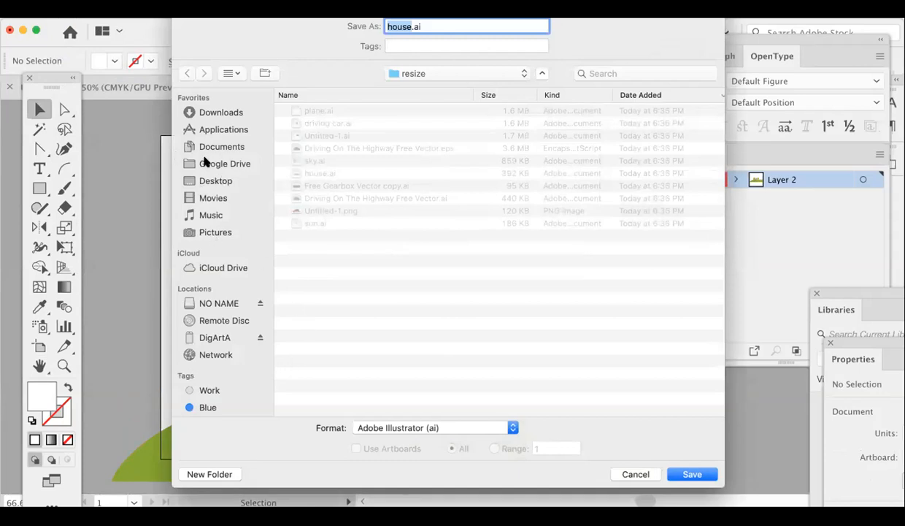
click(208, 180)
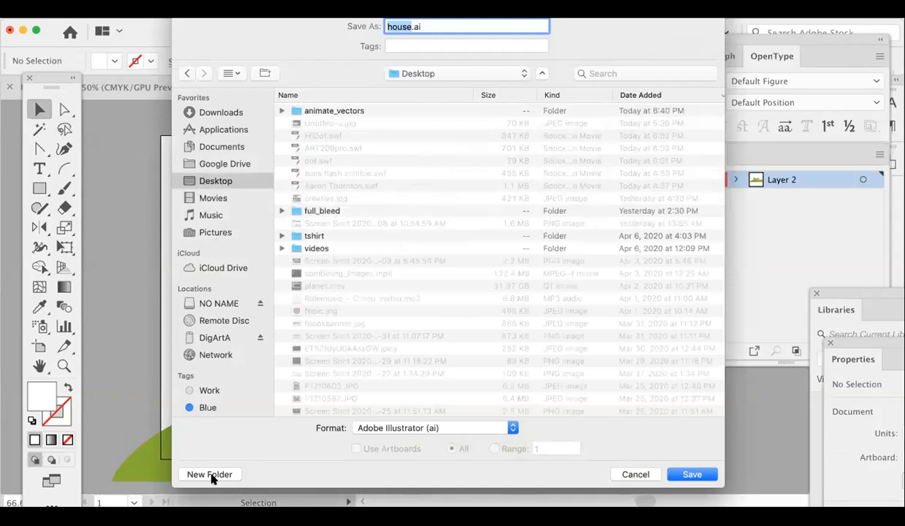
click(210, 476)
text(vectors)
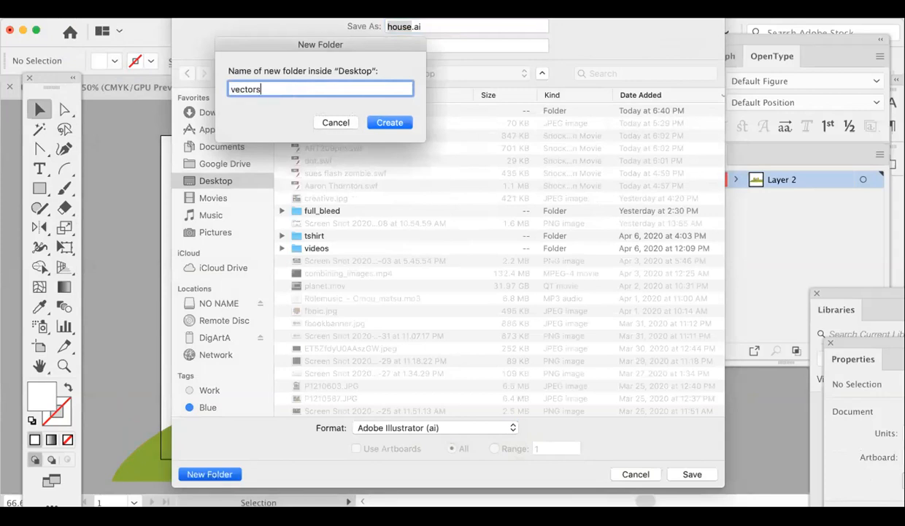
click(394, 118)
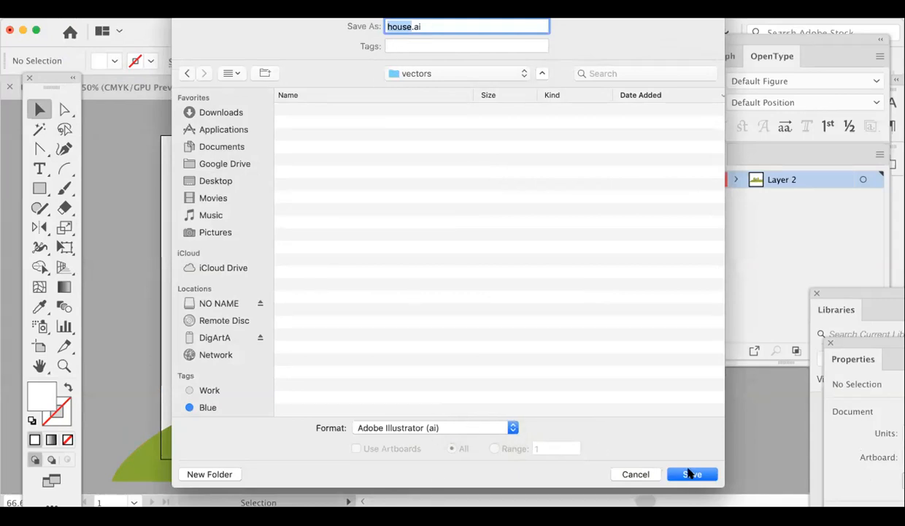
click(690, 474)
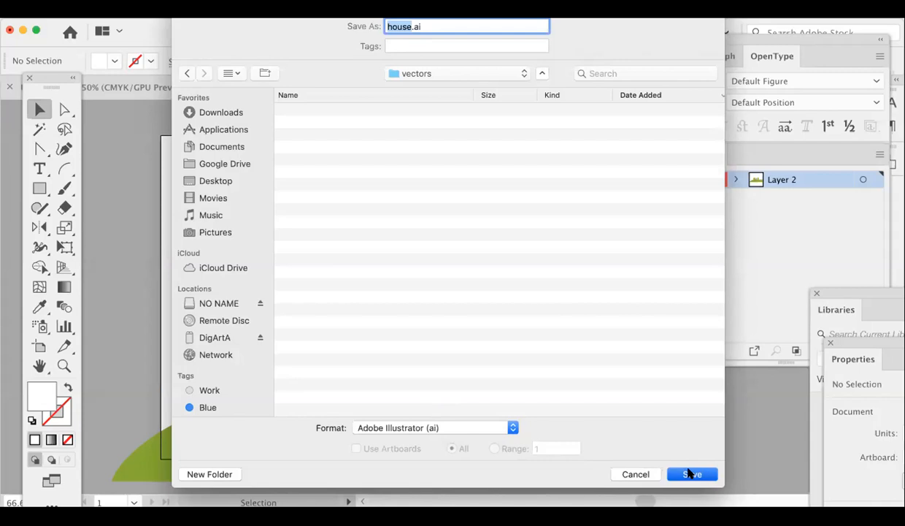
click(642, 496)
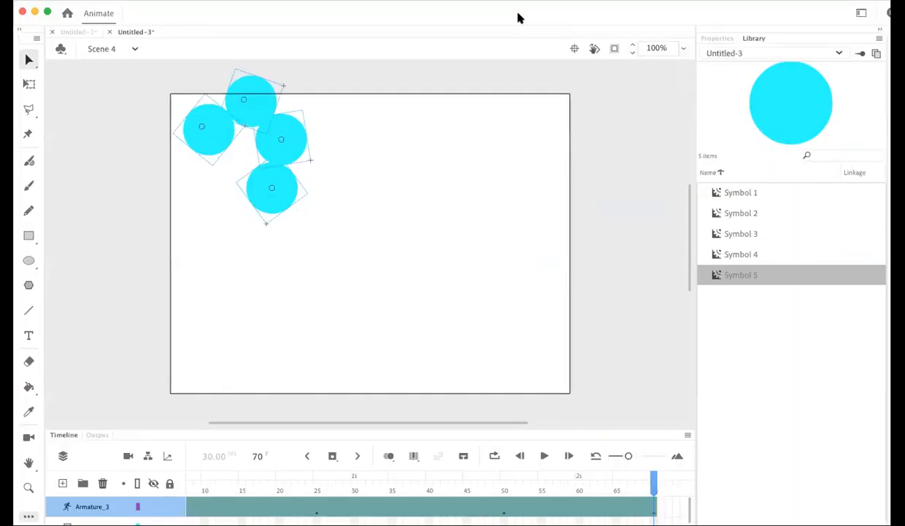
In Animate, create a new Standard 640 x 480 character animation document for ActionScript 3.0 at 30 fps.
click(86, 0)
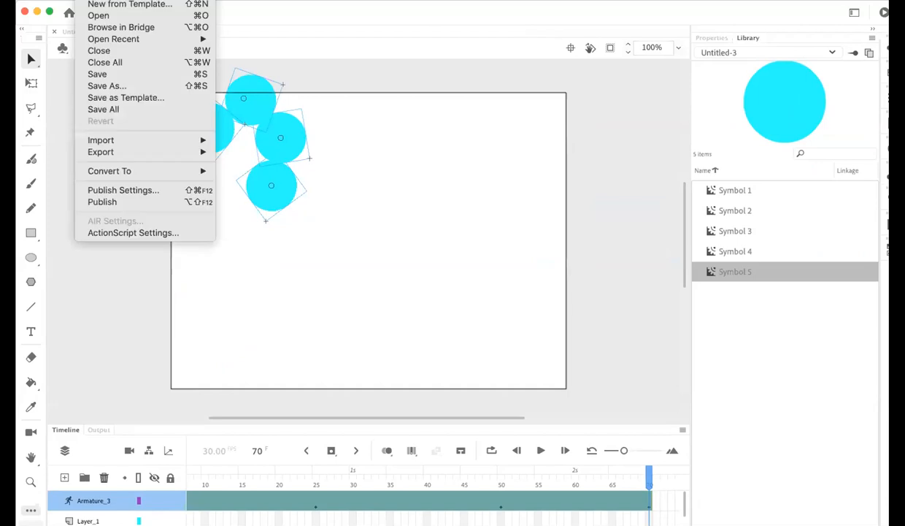
click(101, 1)
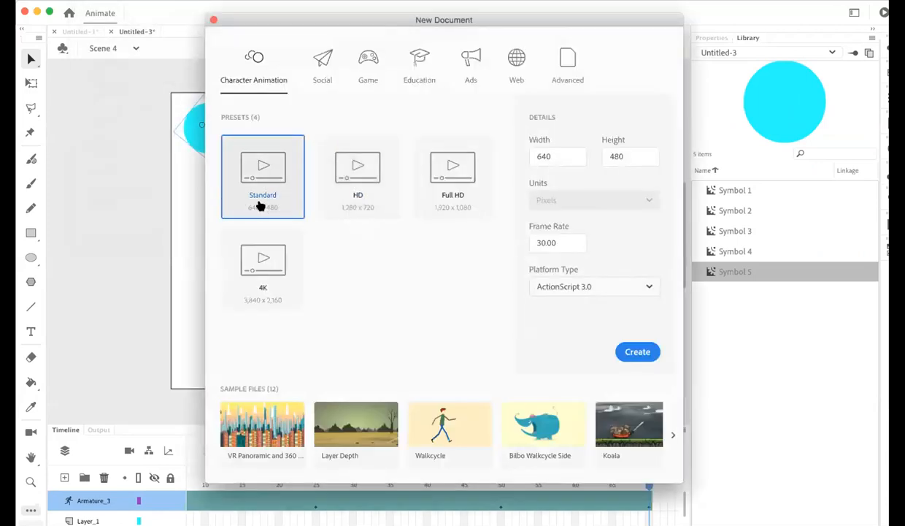
click(636, 354)
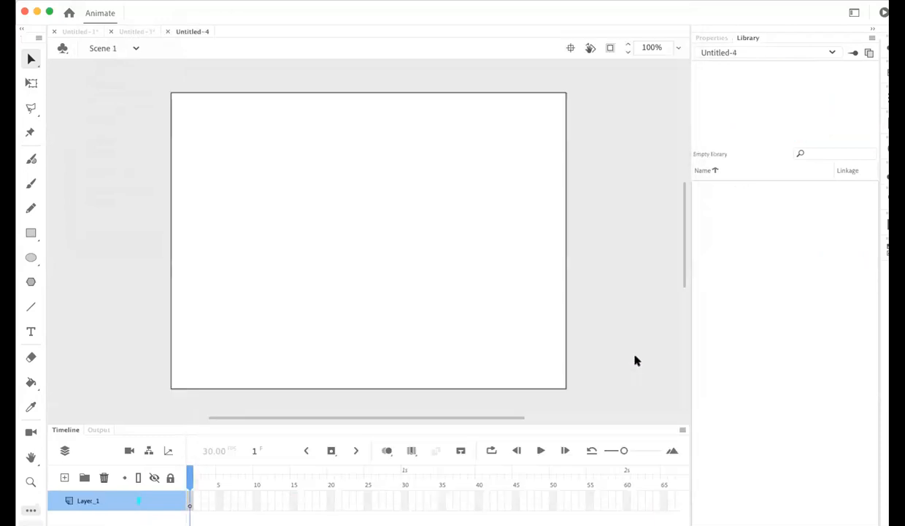
Import house.ai from the Desktop's vectors folder into the library, with all layers selected and converted to Animate layers.
click(87, 0)
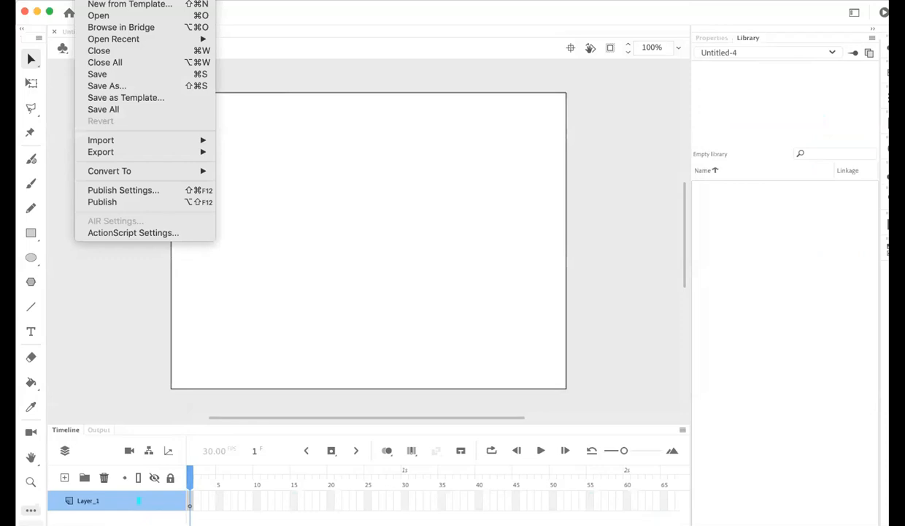
mouse_move(136, 137)
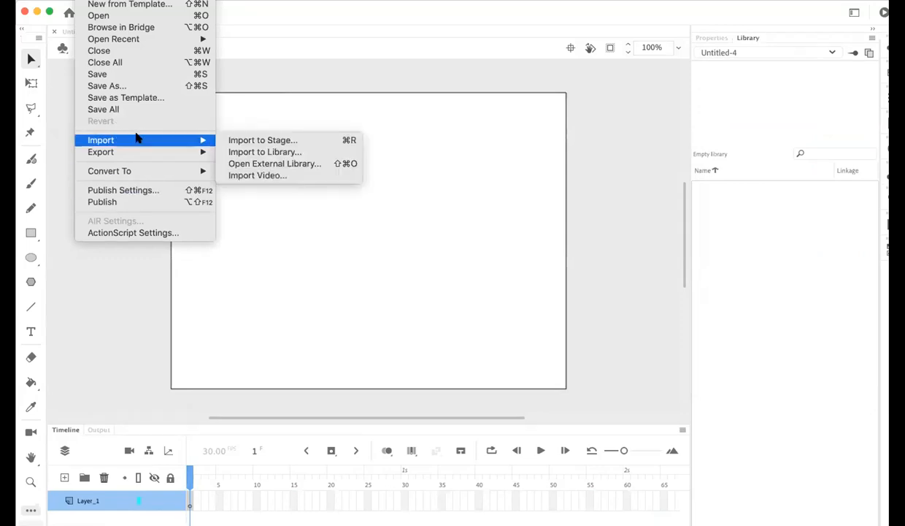
click(263, 151)
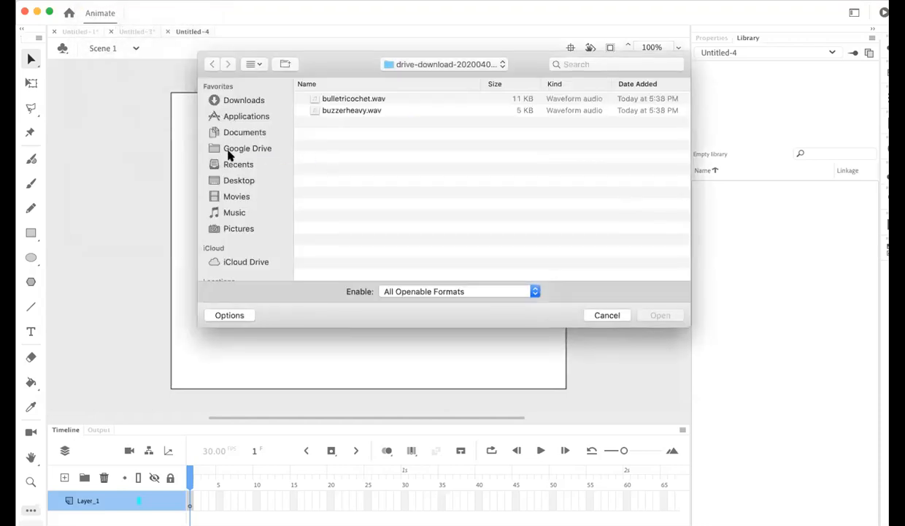
click(230, 181)
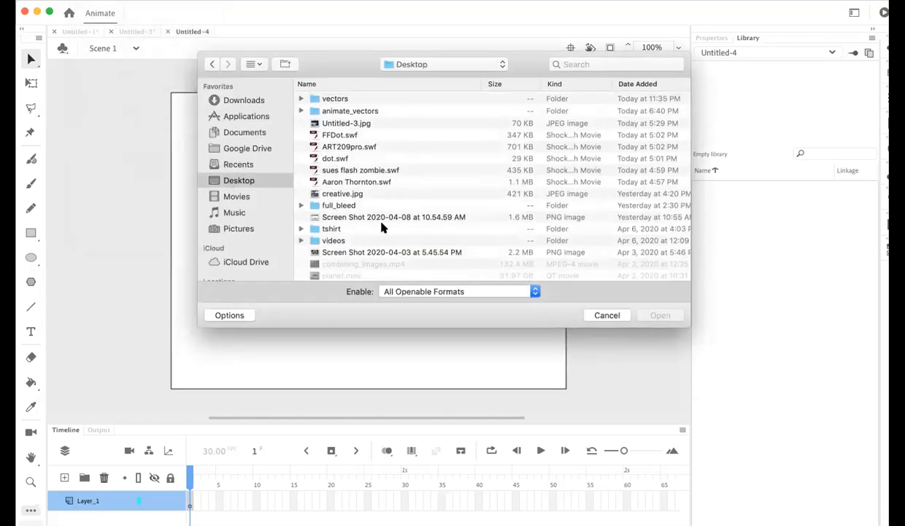
double_click(317, 100)
click(317, 100)
click(653, 316)
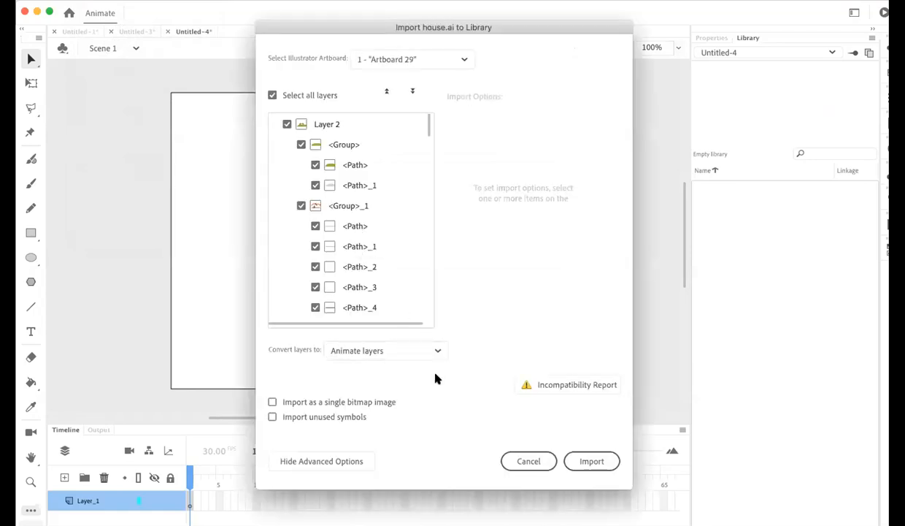
click(582, 460)
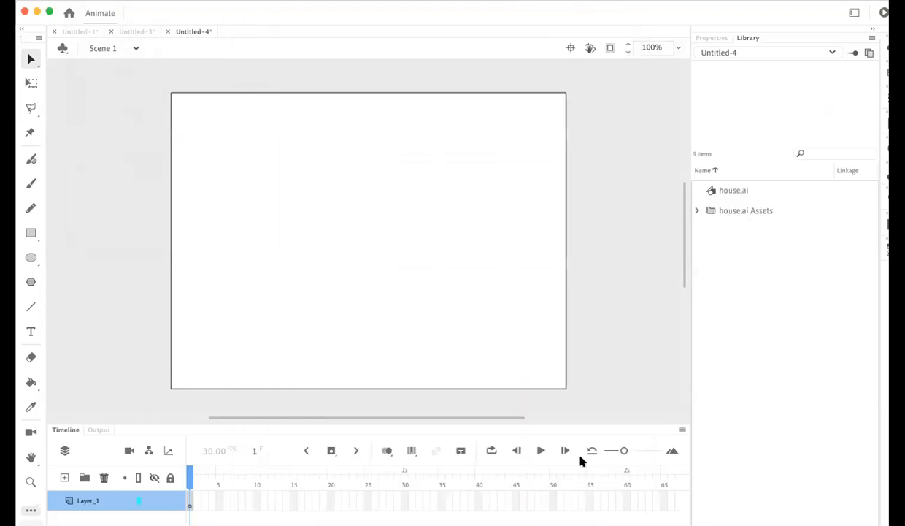
Review the imported house.ai assets and place the house.ai graphic on the stage with its hill spanning the lower edge.
click(725, 194)
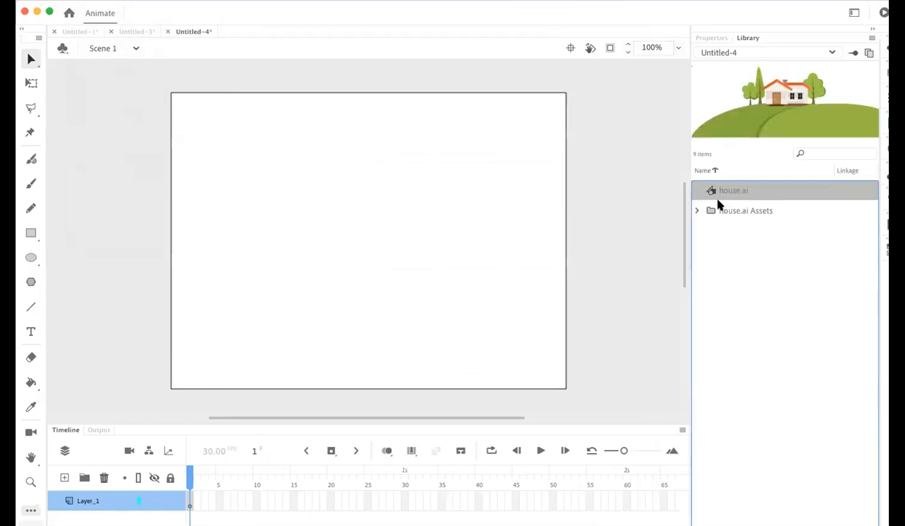
click(697, 211)
click(710, 232)
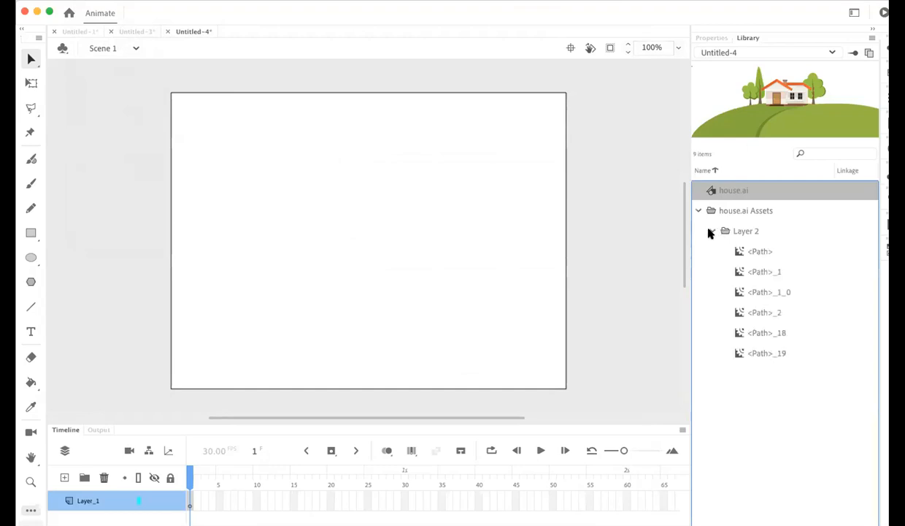
click(710, 231)
click(699, 210)
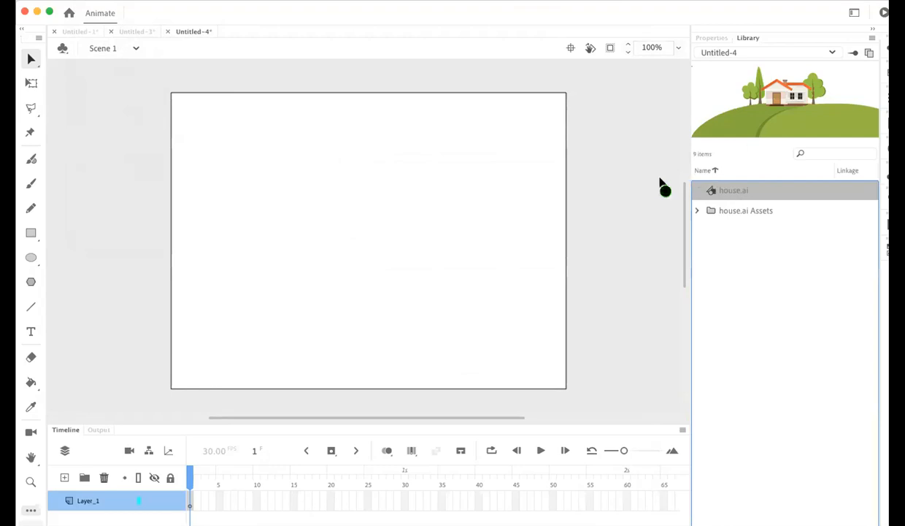
drag(754, 202, 369, 258)
drag(385, 298, 369, 334)
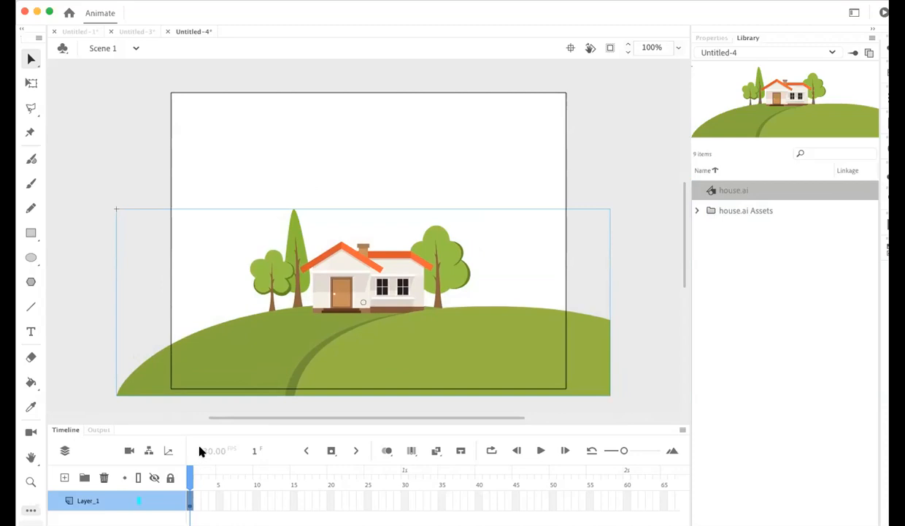
Switch to Illustrator and open sky.ai.
right_click(662, 499)
click(679, 242)
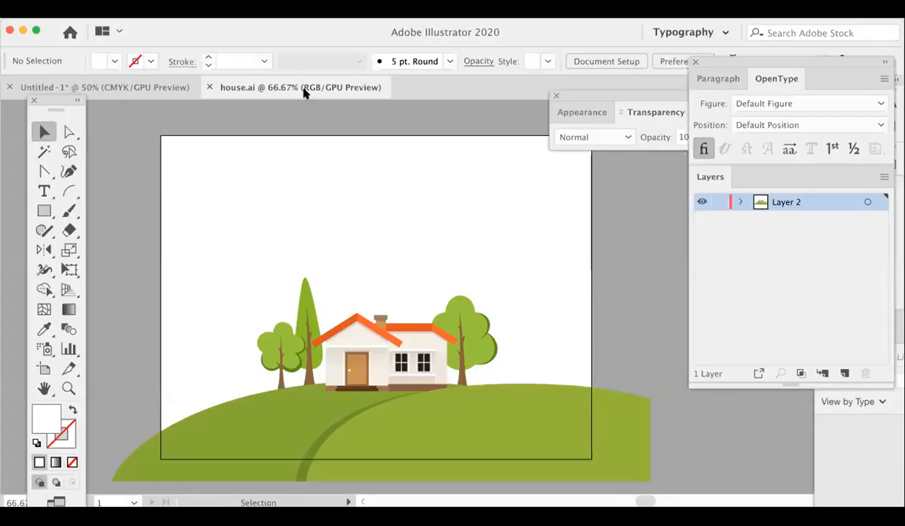
drag(143, 31, 165, 91)
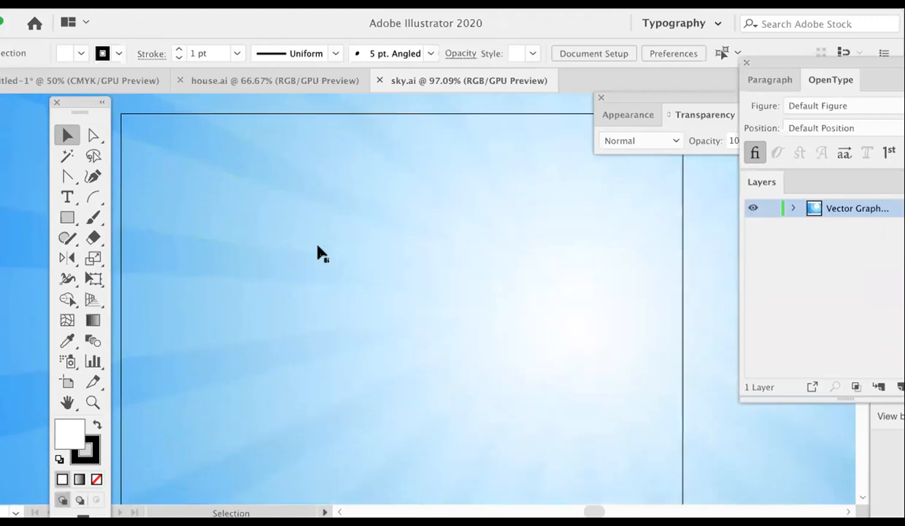
Resize the sky.ai artboard to the 640 x 480 (VGA) preset.
key(ctrl+minus)
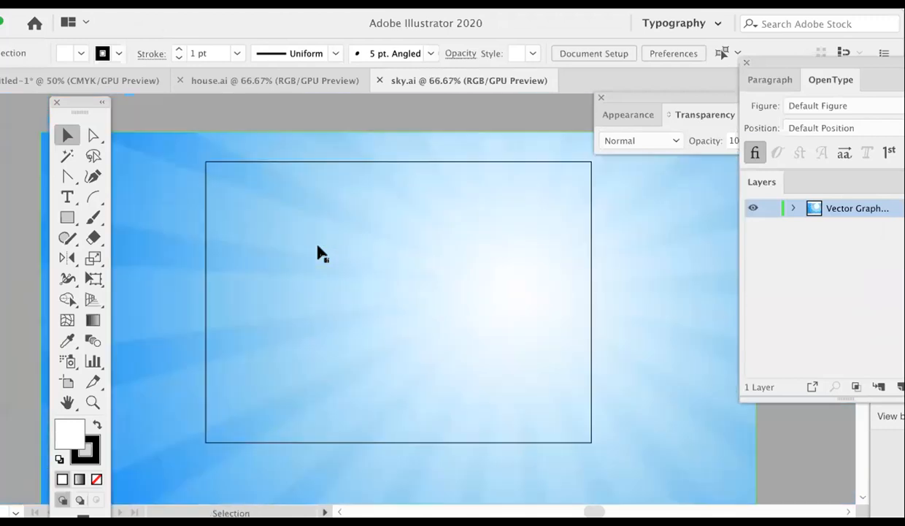
scroll(318, 247, down, 1)
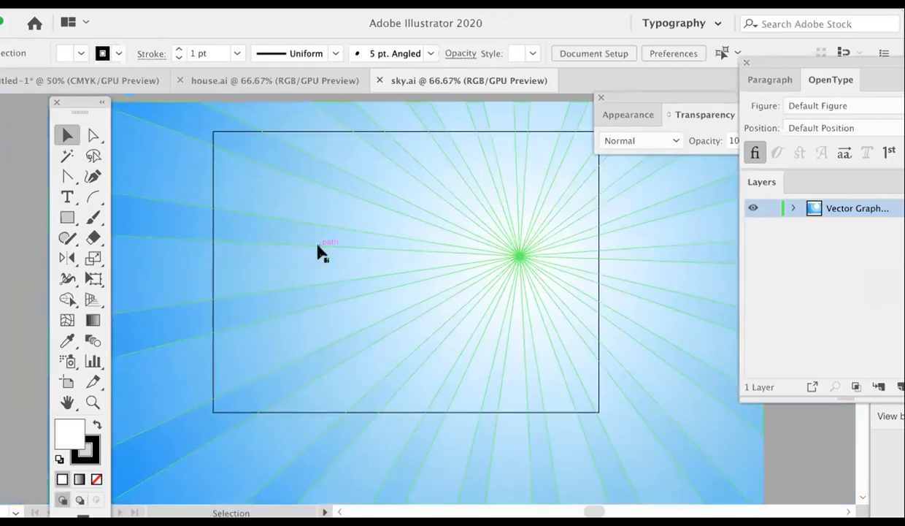
click(67, 381)
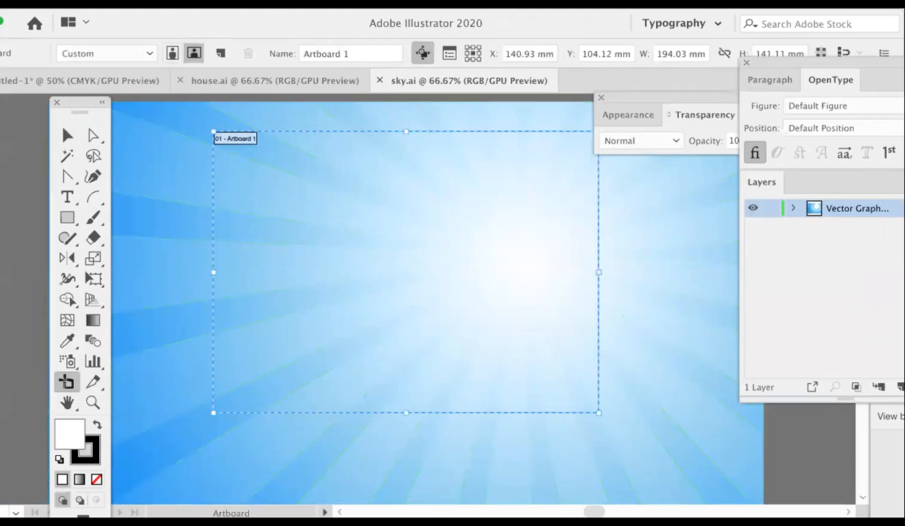
double_click(67, 382)
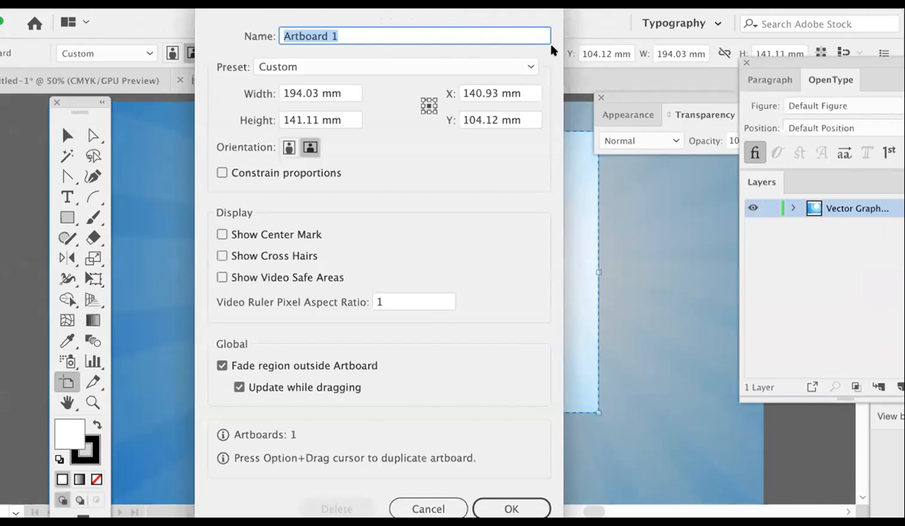
click(441, 65)
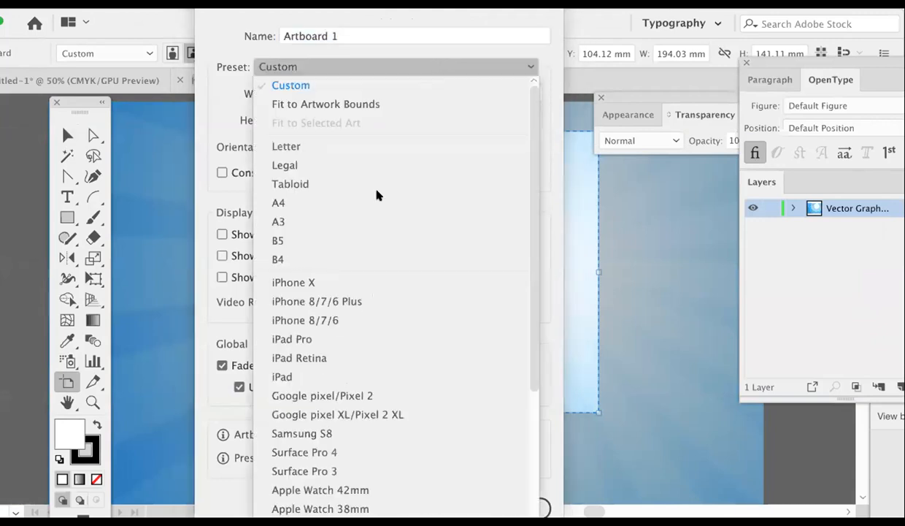
click(321, 523)
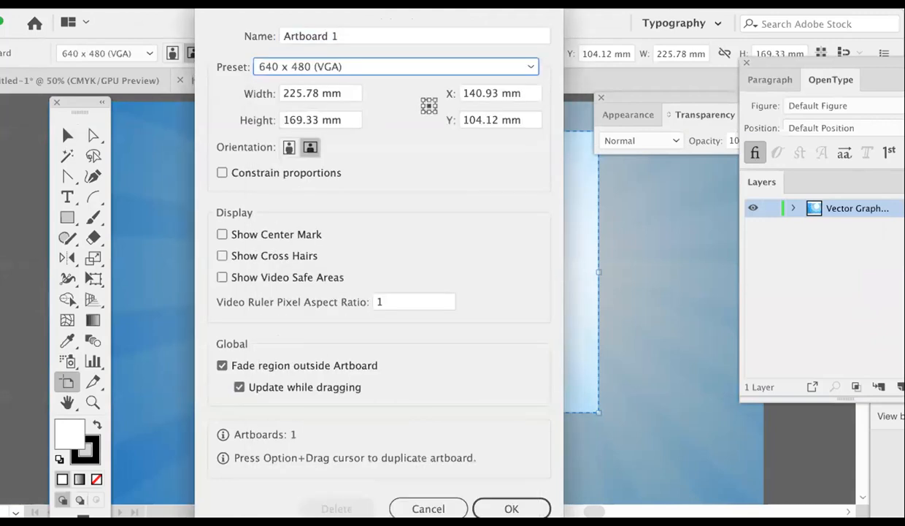
click(511, 509)
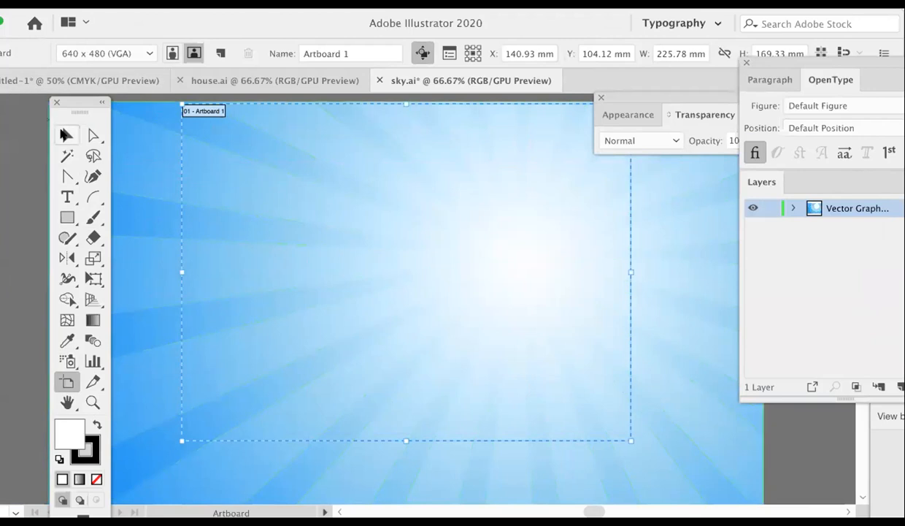
Shift the sky artwork upward so the centre of its sunburst sits in the upper part of the artboard.
click(66, 135)
drag(699, 404, 703, 364)
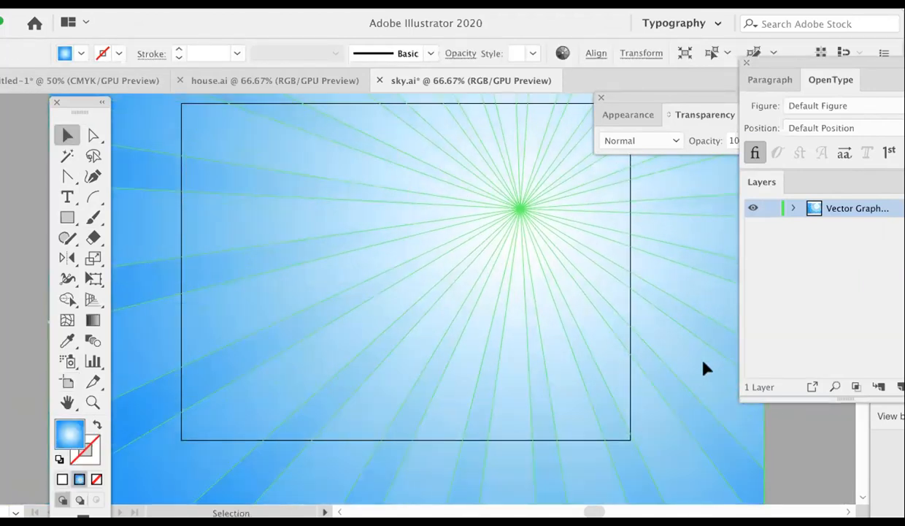
scroll(703, 362, up, 4)
scroll(703, 361, right, 1)
drag(715, 347, 714, 317)
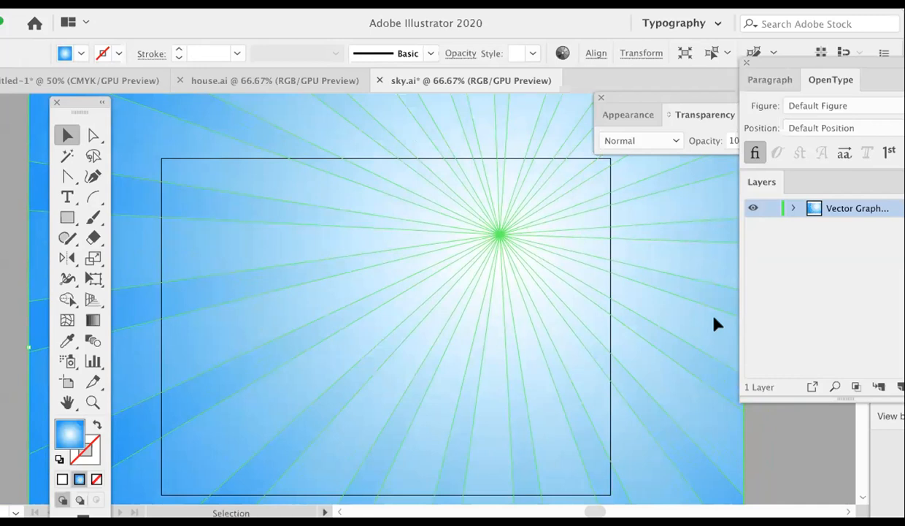
Save a version of the artwork as sky.ai in the Desktop's vectors folder, using the Illustrator 2020 format and default options.
click(96, 4)
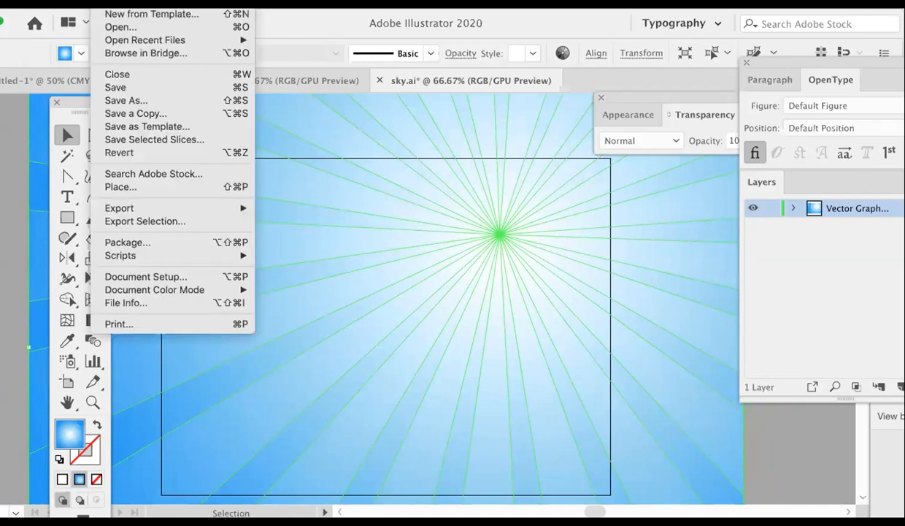
click(100, 102)
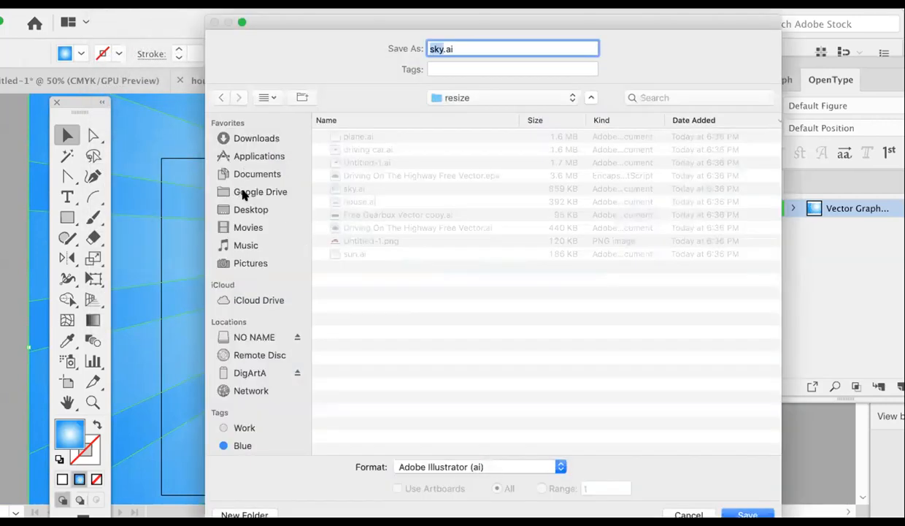
click(241, 210)
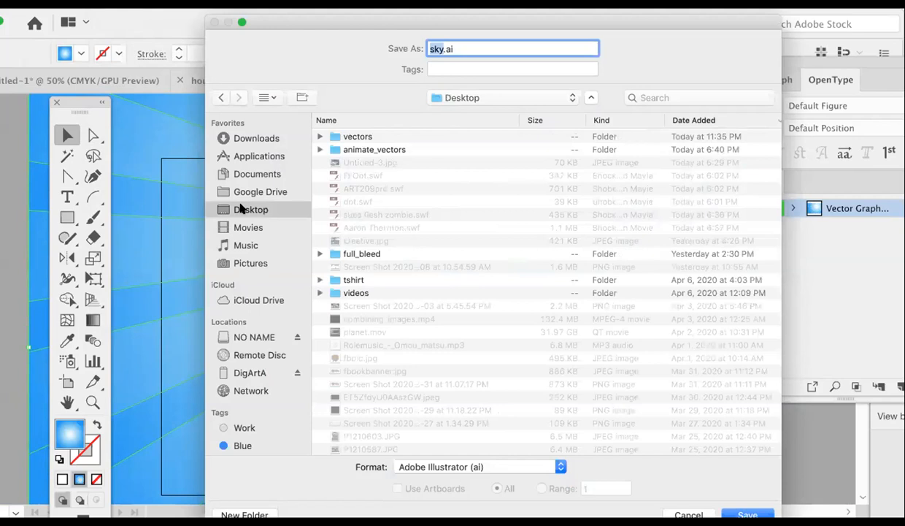
double_click(337, 136)
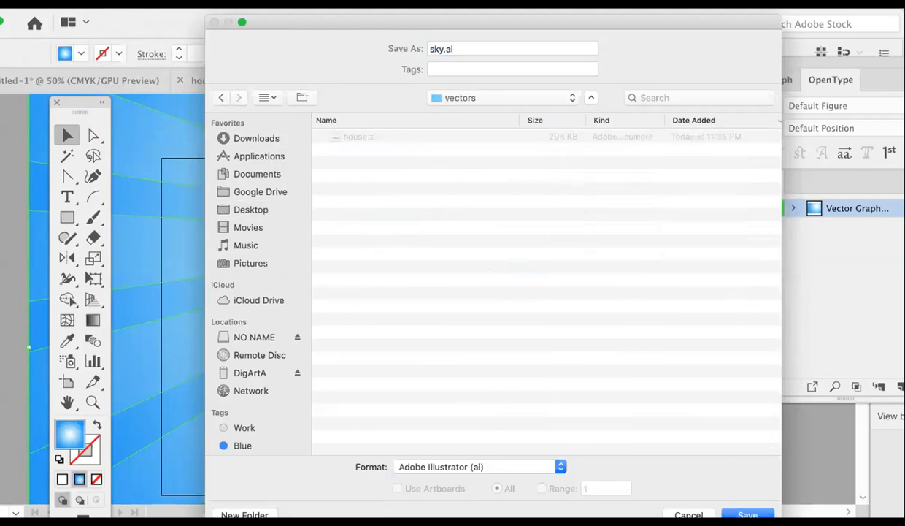
key(Return)
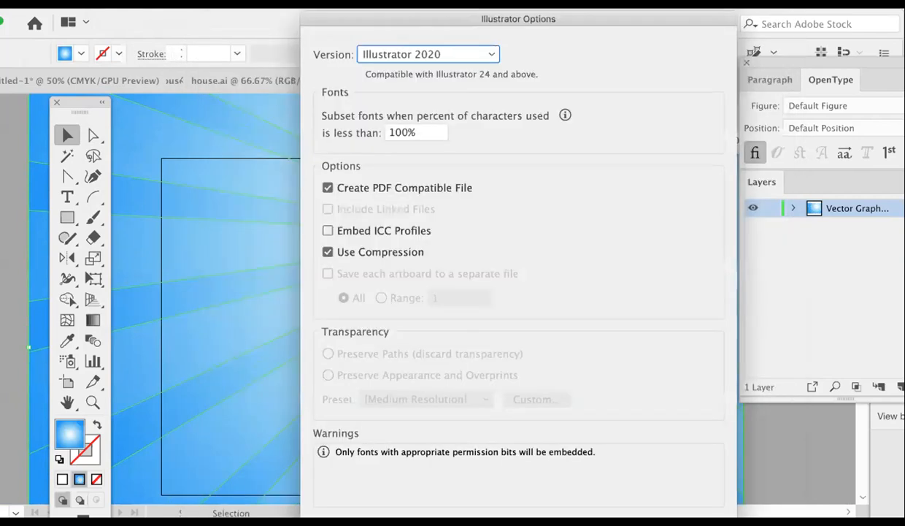
key(Return)
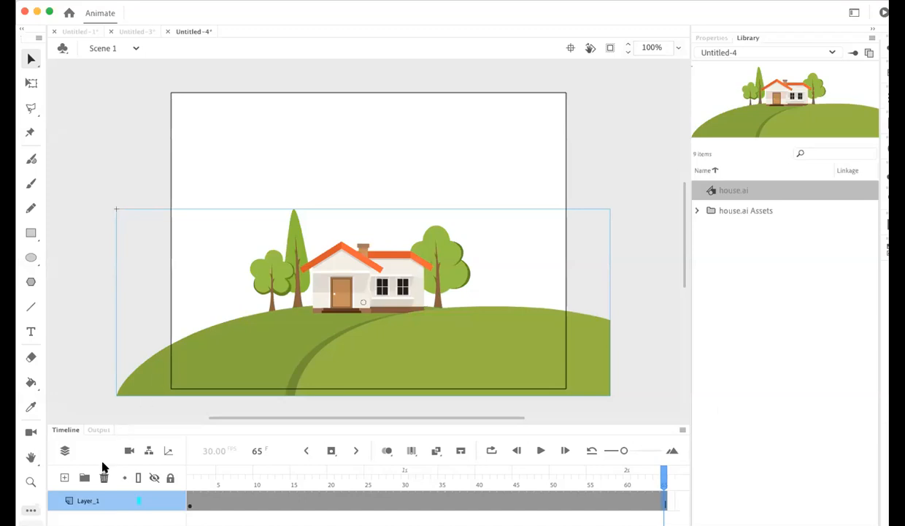
Switch to Animate, add a new layer above the existing one, and rename the house artwork's layer as house.
click(64, 477)
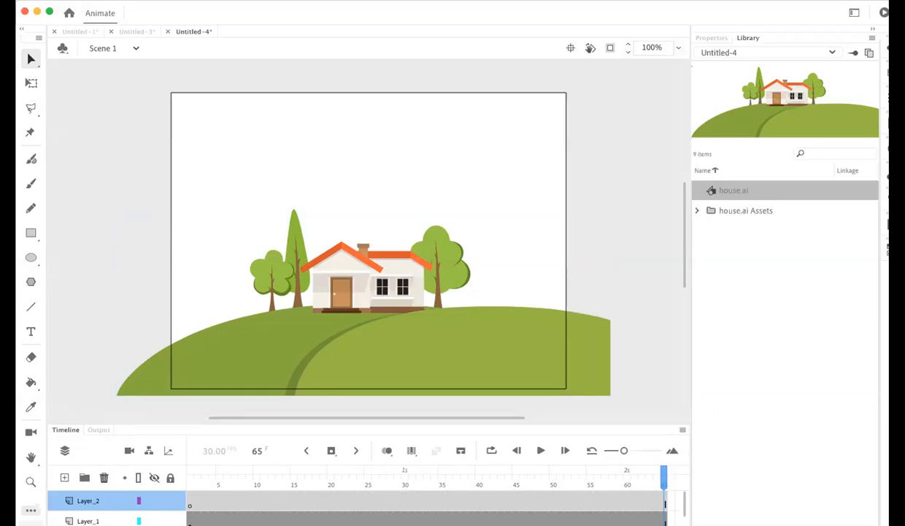
click(78, 358)
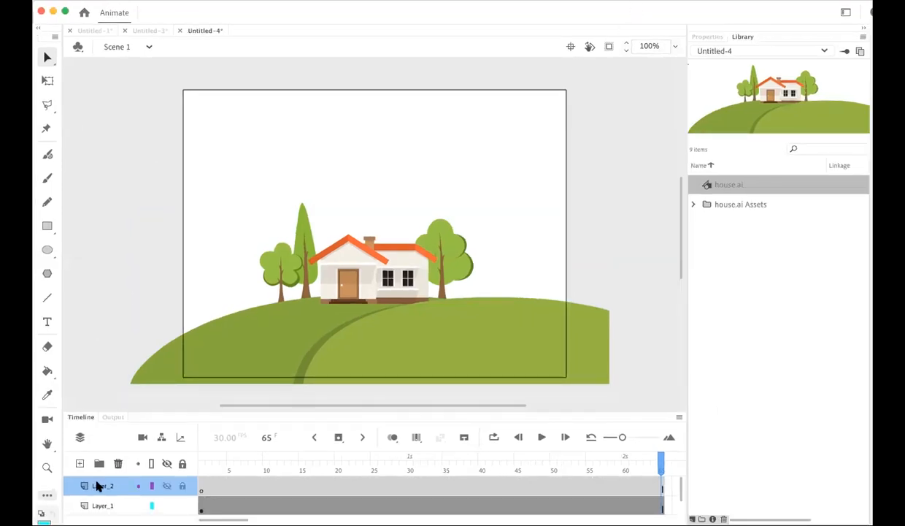
click(110, 505)
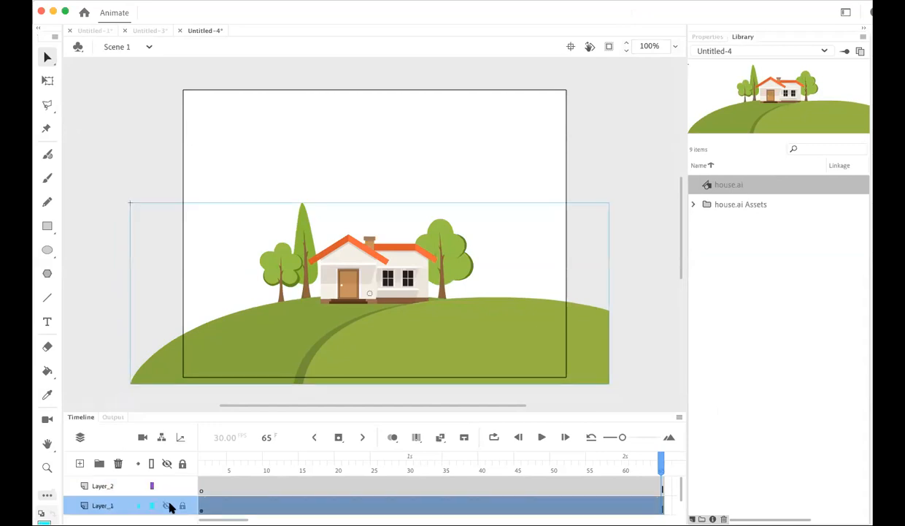
click(167, 505)
click(168, 506)
double_click(106, 506)
text(house)
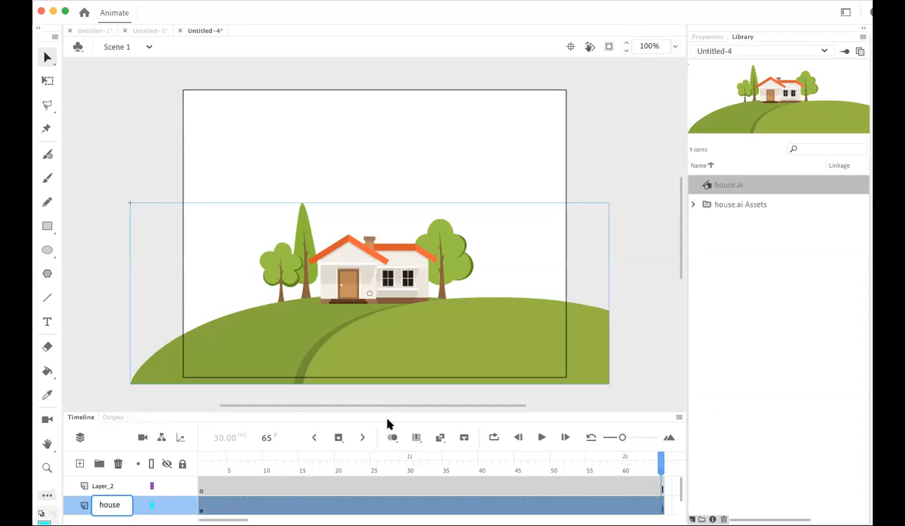
Rename the new empty layer as sky and lock the house layer.
double_click(106, 486)
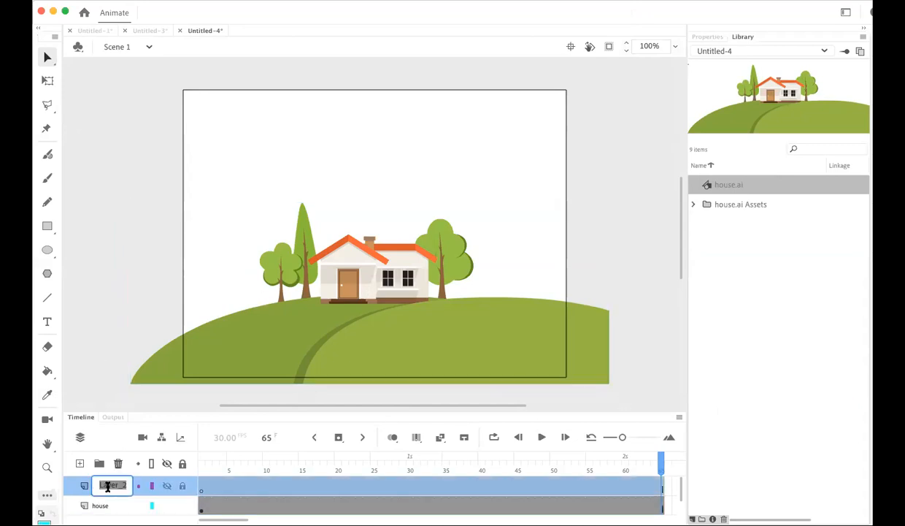
text(sky)
click(182, 505)
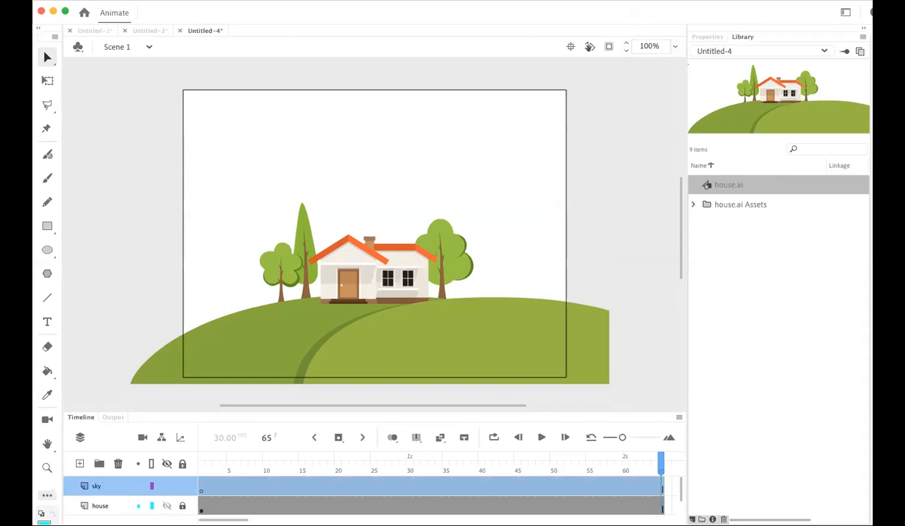
Import sky.ai from the vectors folder into the library.
click(97, 0)
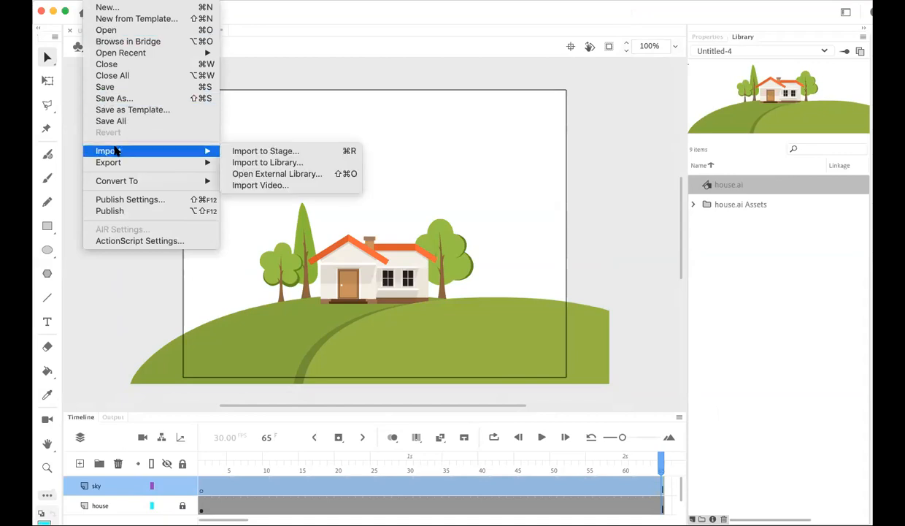
click(239, 161)
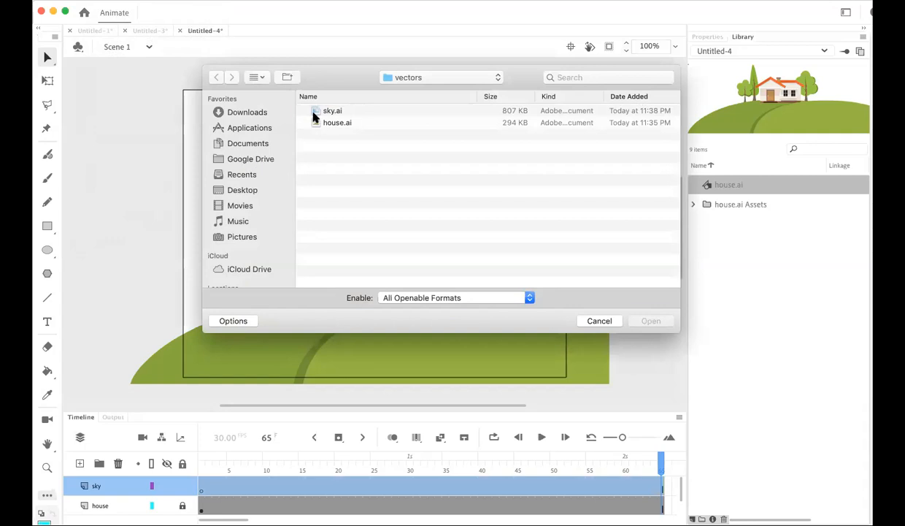
click(314, 113)
click(661, 323)
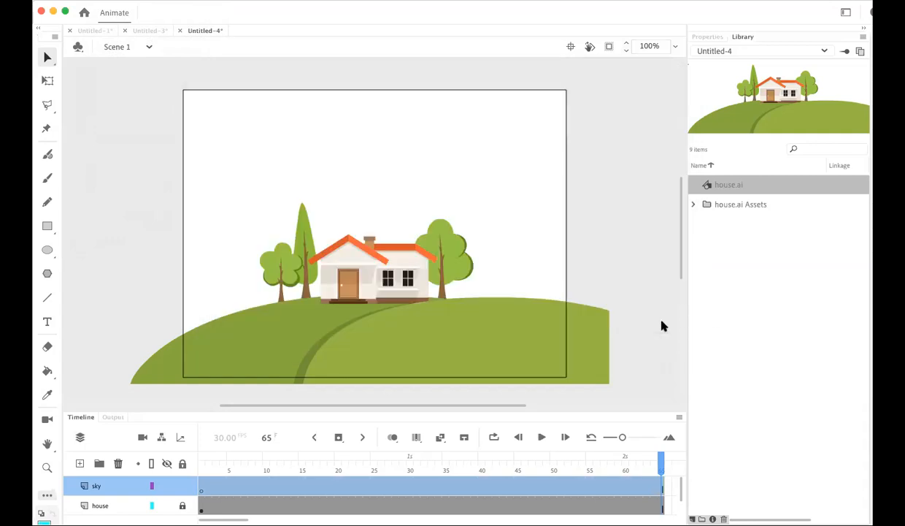
click(588, 463)
Place the sky.ai graphic on the sky layer so it covers the whole stage, and move the house layer above it.
drag(719, 230, 313, 255)
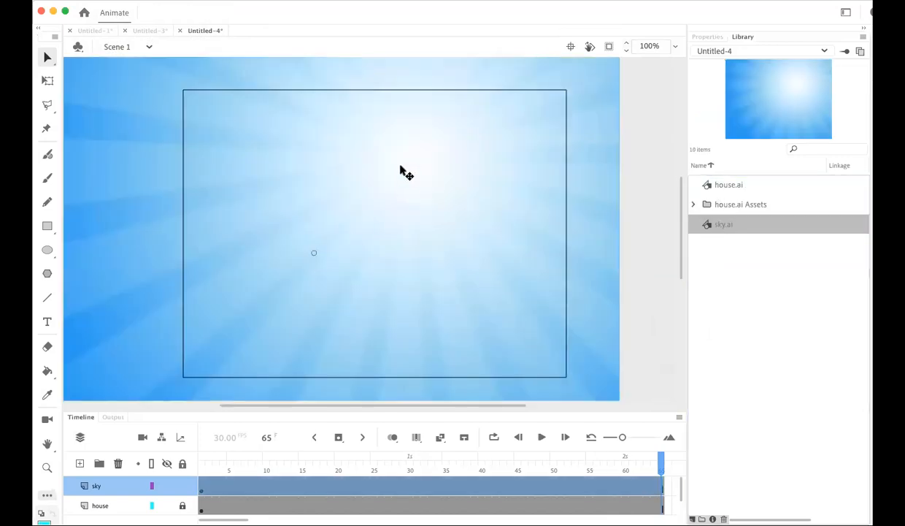
drag(453, 173, 463, 170)
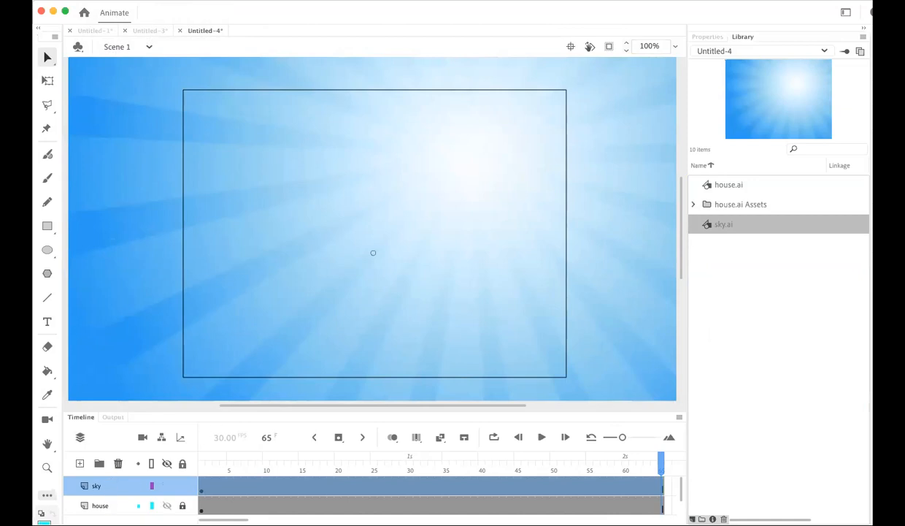
drag(111, 506, 113, 476)
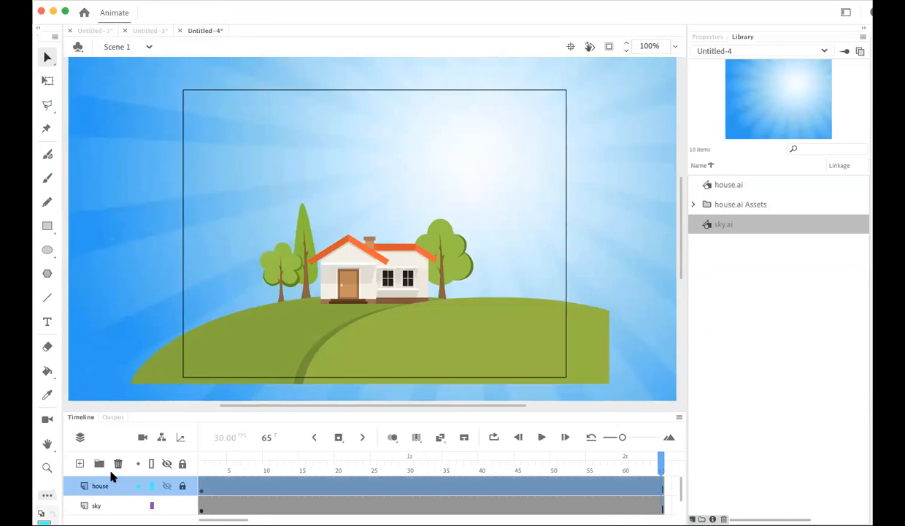
click(183, 486)
Create a motion tween on the sky layer, with the sky rotated clockwise and shifted slightly upward at frame 65.
click(287, 505)
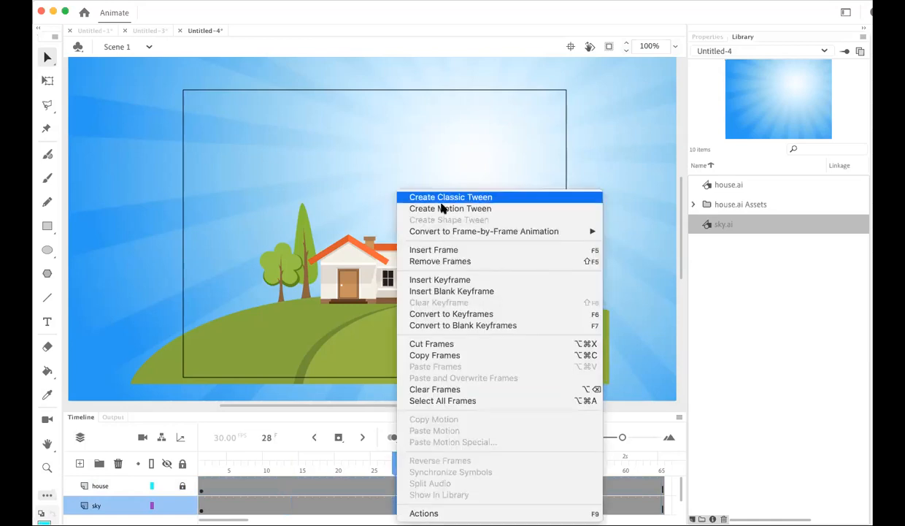
click(440, 211)
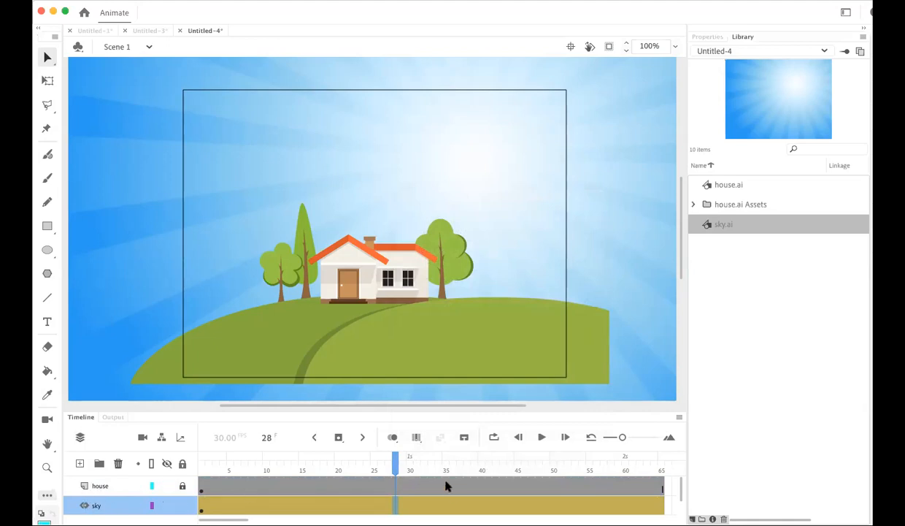
drag(395, 461, 662, 461)
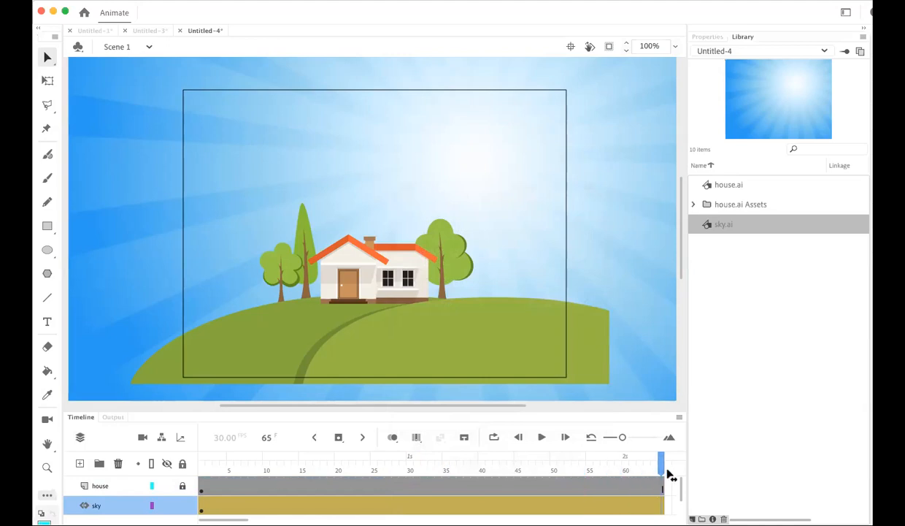
click(49, 83)
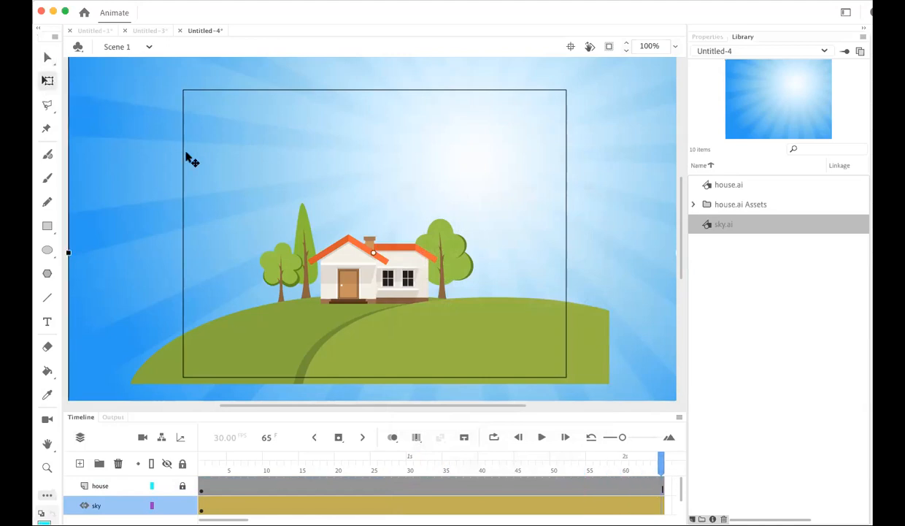
key(super+minus)
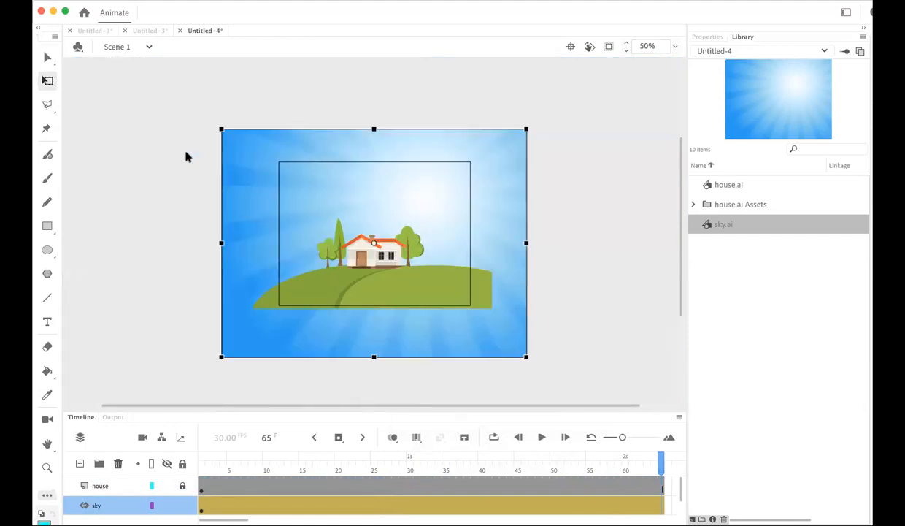
drag(537, 130, 543, 241)
drag(446, 230, 442, 206)
Test the movie to check the sky's rotation behind the house, and close the preview.
key(super+Return)
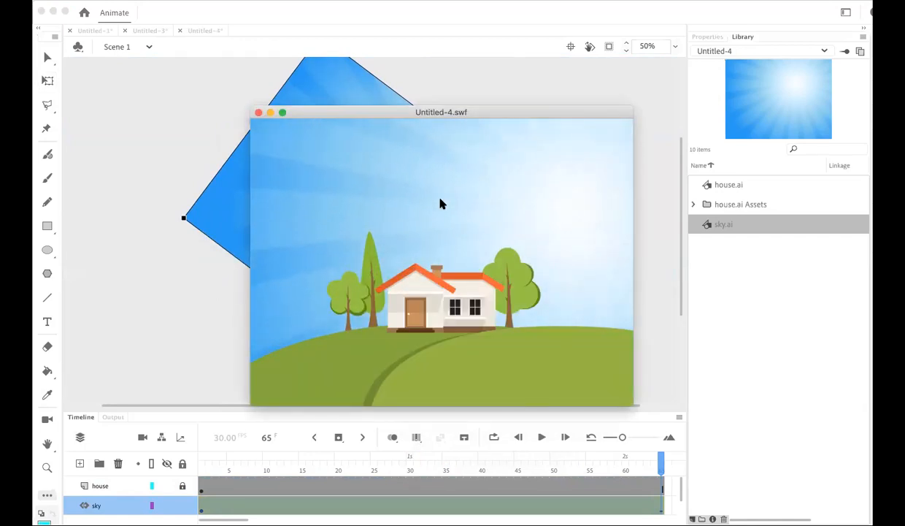
click(259, 113)
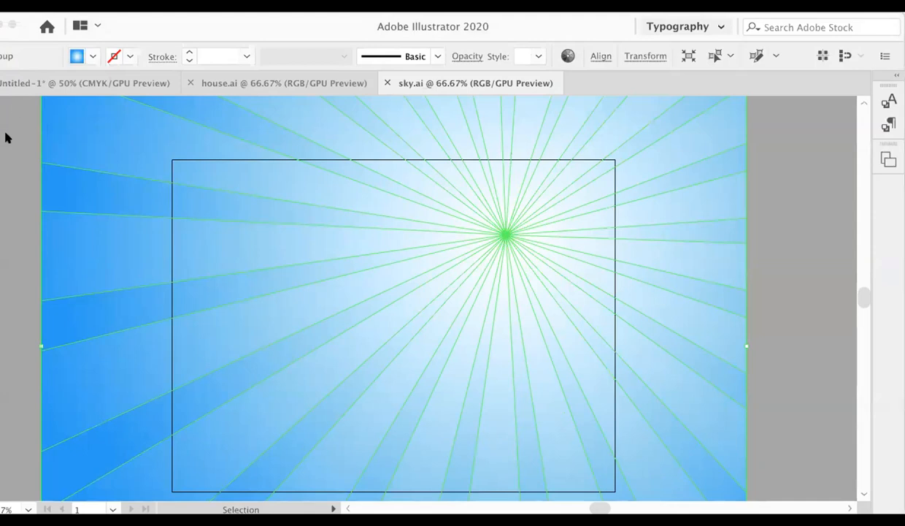
Switch back to Illustrator.
key(Tab)
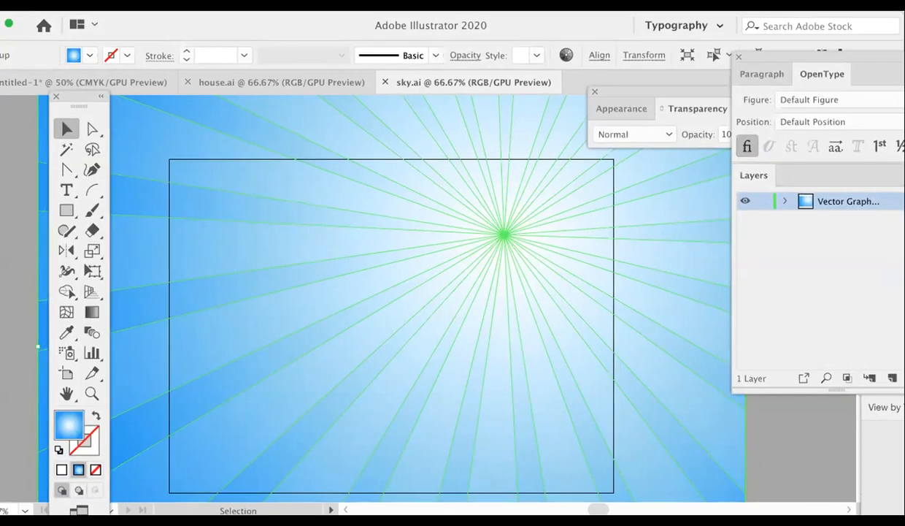
Open sun.ai from the animate_vectors folder on the Desktop and check its artboard dimensions.
click(104, 5)
click(113, 23)
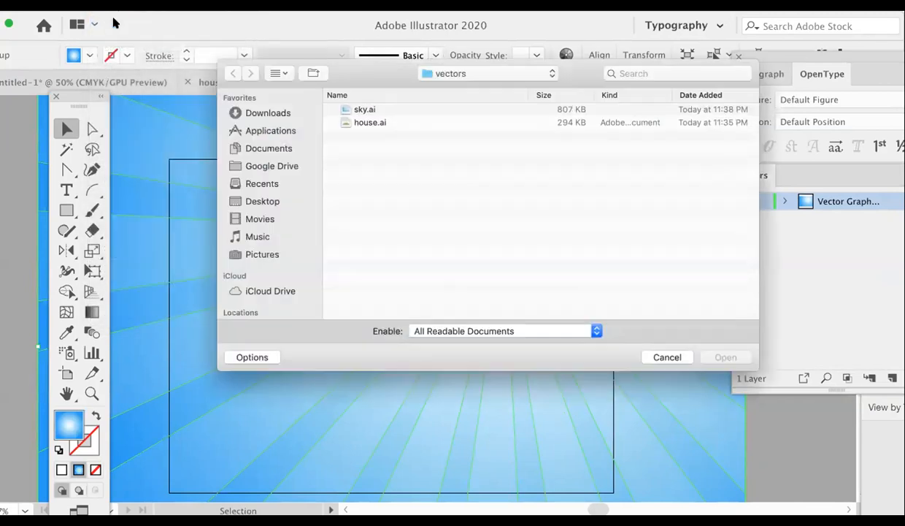
click(474, 67)
click(457, 89)
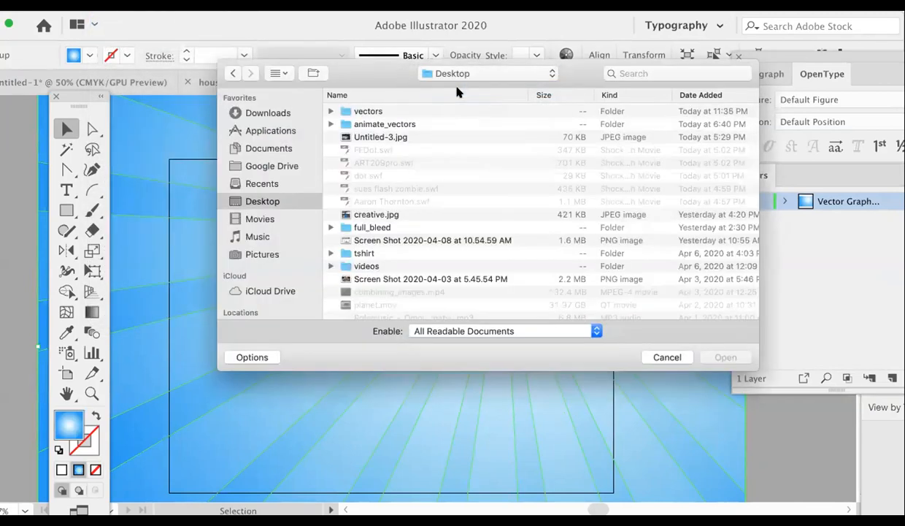
double_click(404, 124)
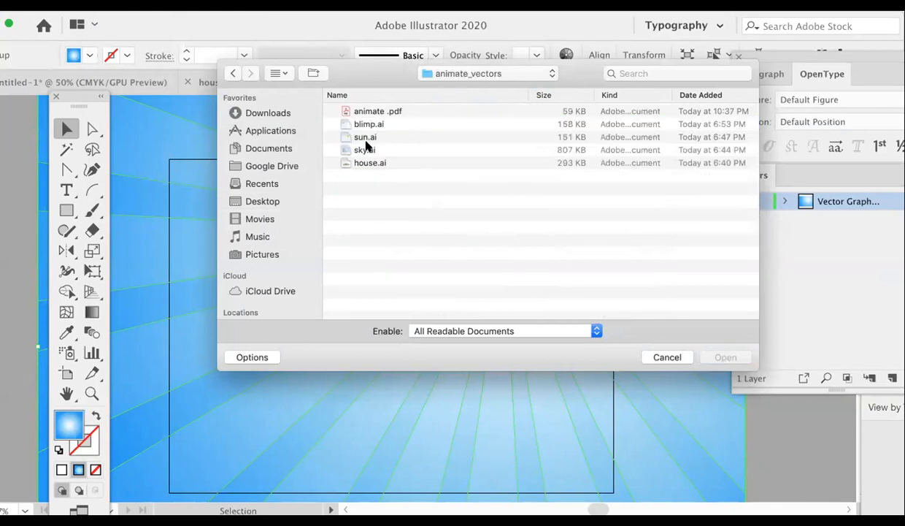
click(367, 139)
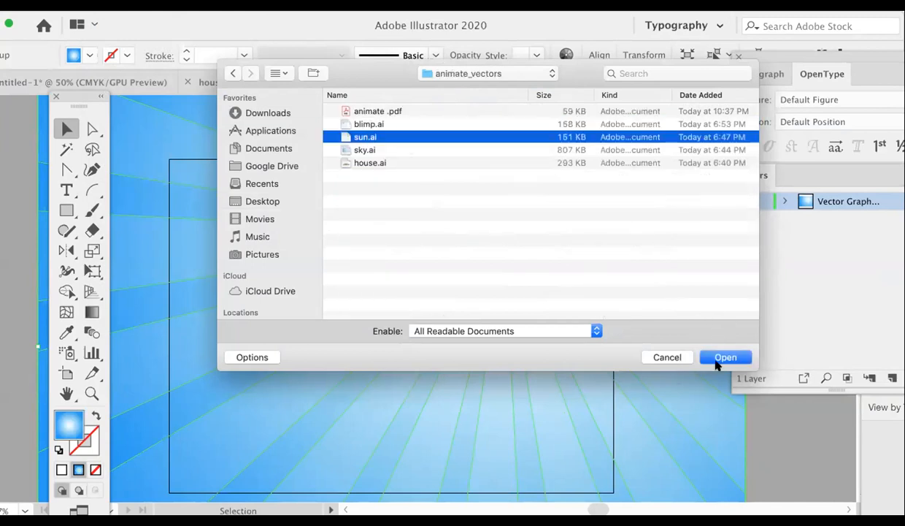
click(725, 356)
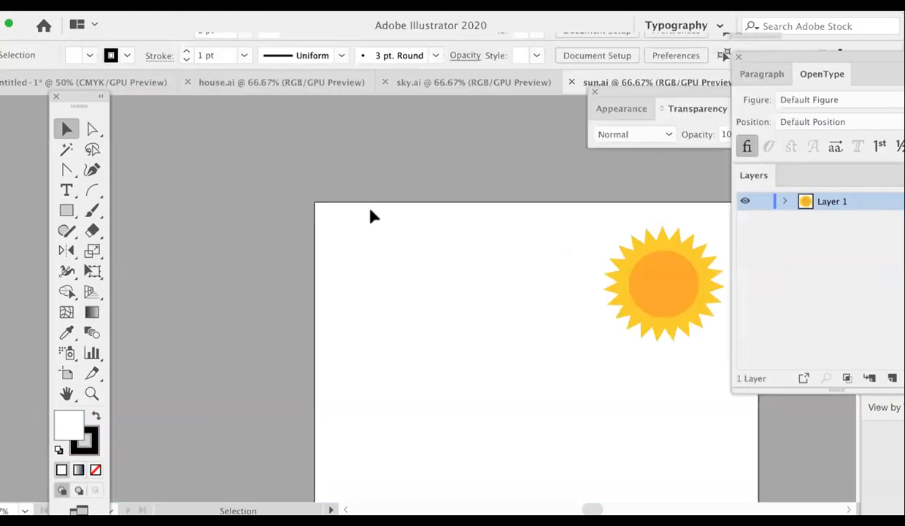
double_click(67, 373)
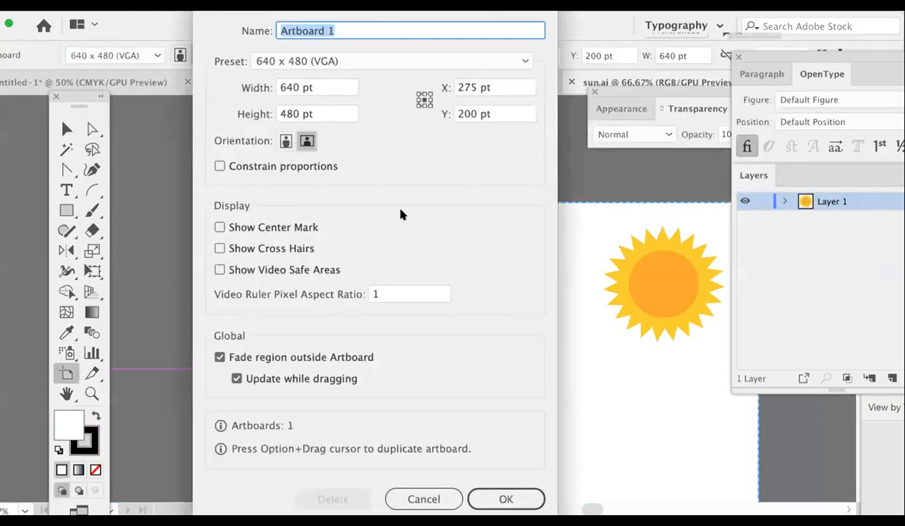
click(506, 498)
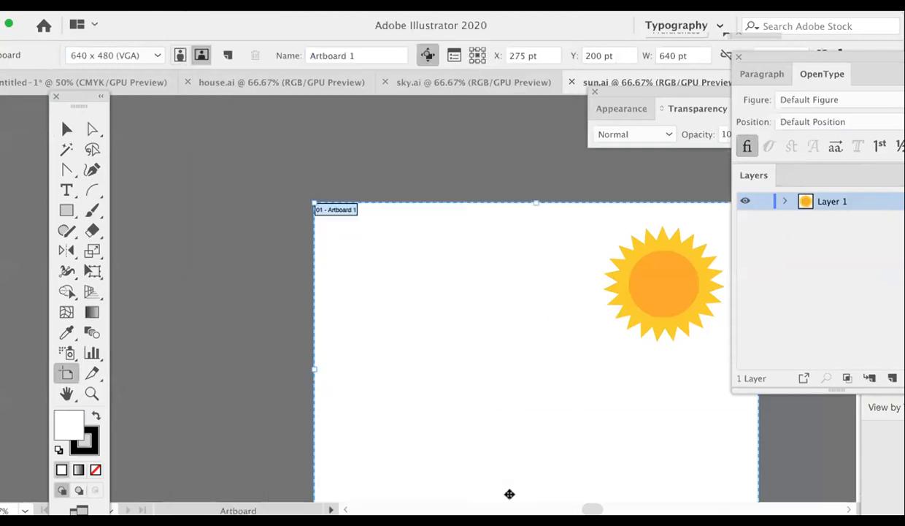
click(66, 129)
drag(254, 176, 503, 384)
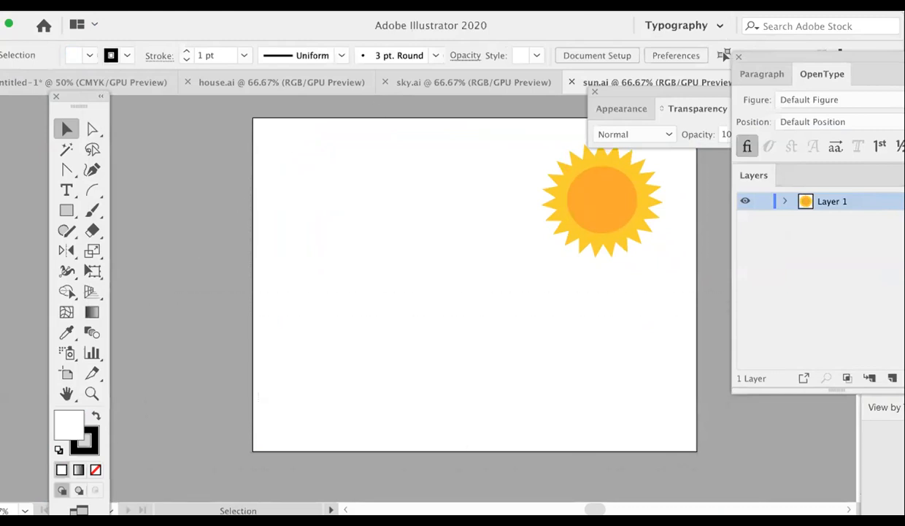
Save a copy of the sun artwork as sun.ai in the Desktop's vectors folder, with the default Illustrator 2020 options.
click(104, 3)
click(126, 96)
click(475, 93)
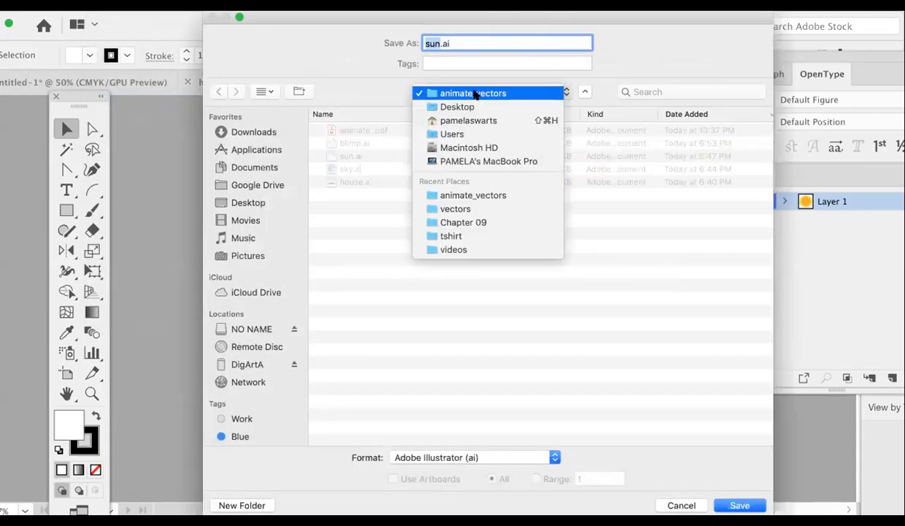
click(474, 94)
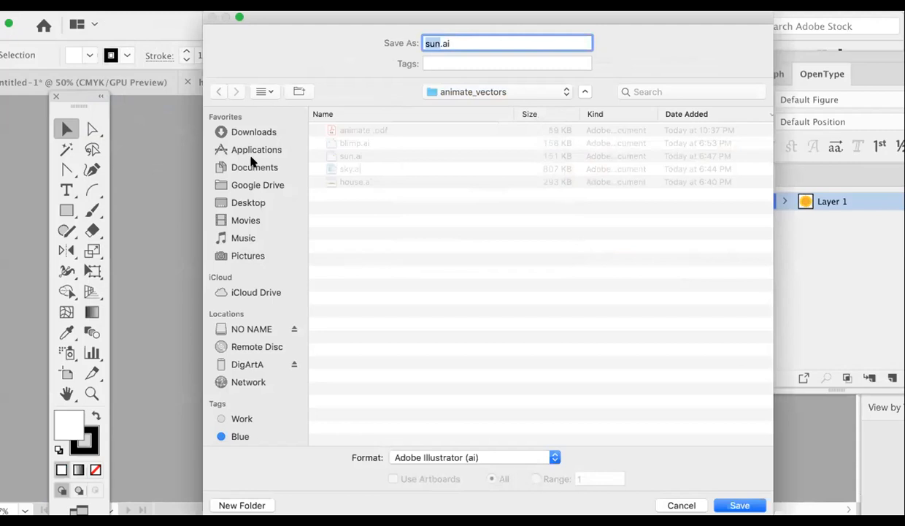
click(249, 202)
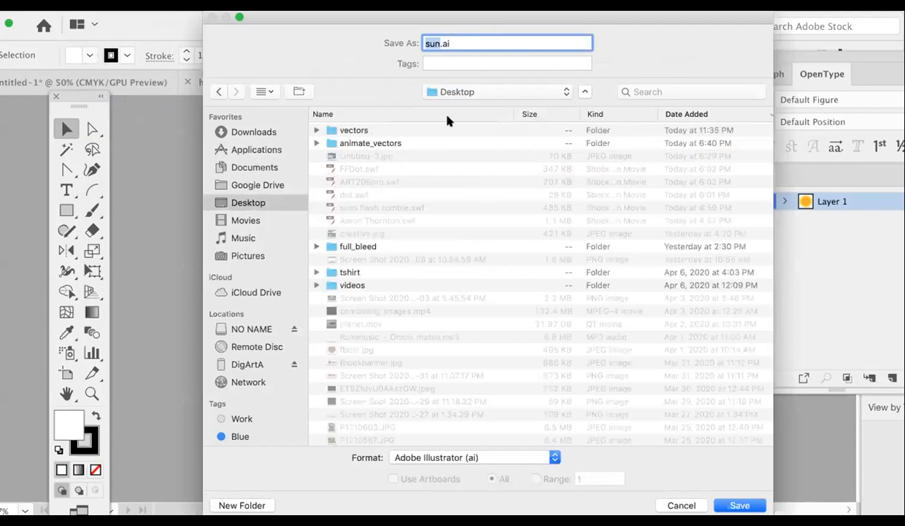
double_click(388, 129)
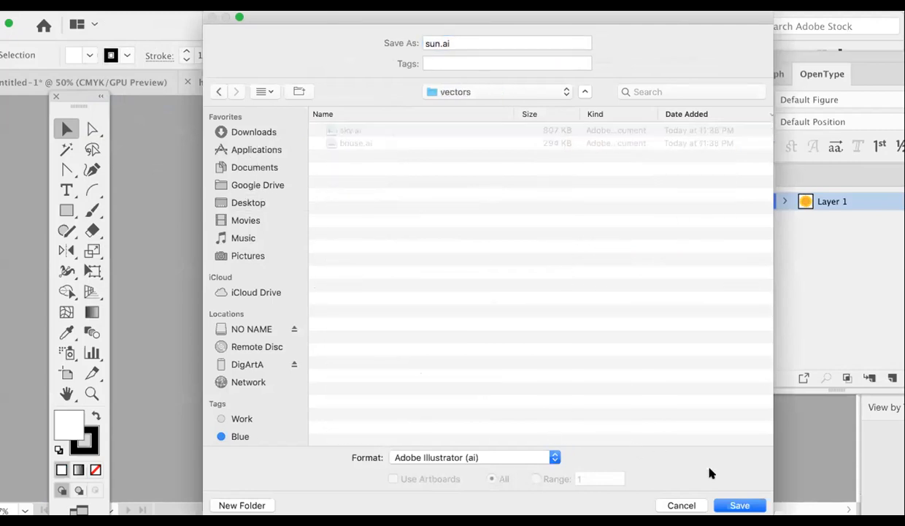
click(742, 506)
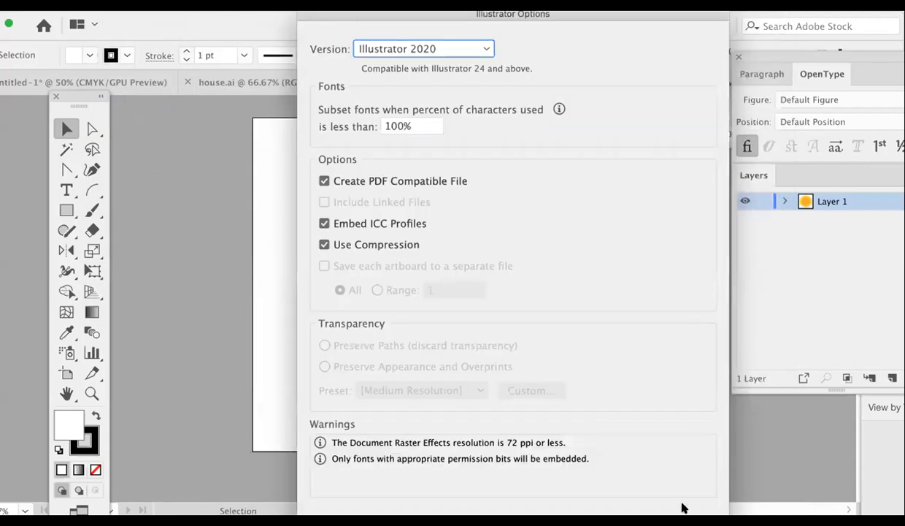
key(Return)
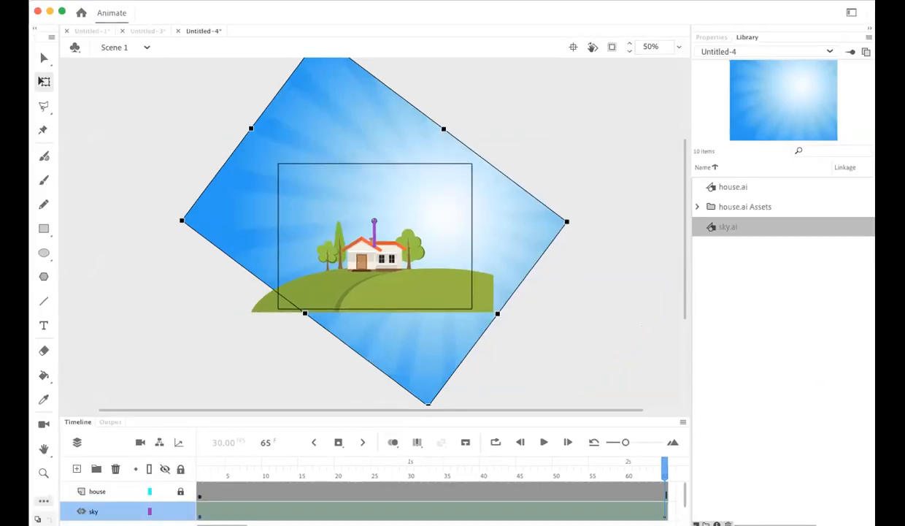
In Adobe Animate, import sun.ai from the vectors folder into the library, with all its layers.
click(91, 0)
mouse_move(115, 148)
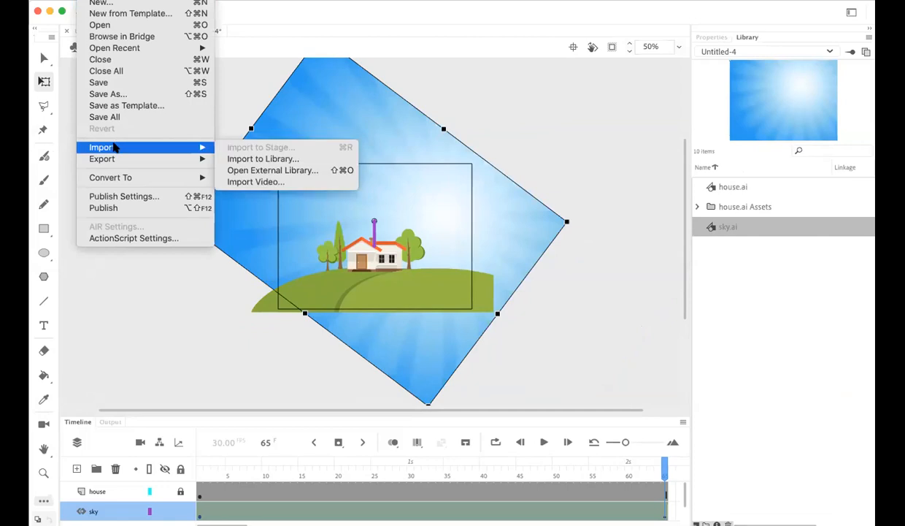
click(247, 158)
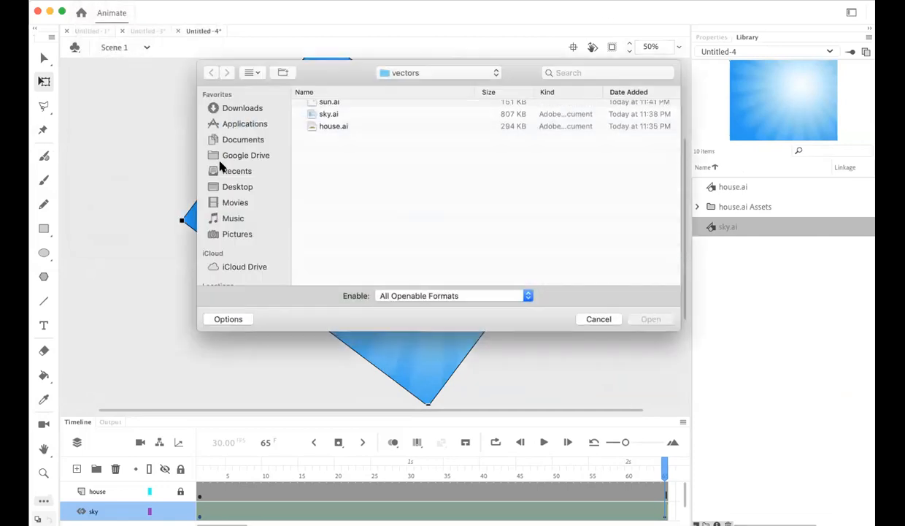
click(330, 108)
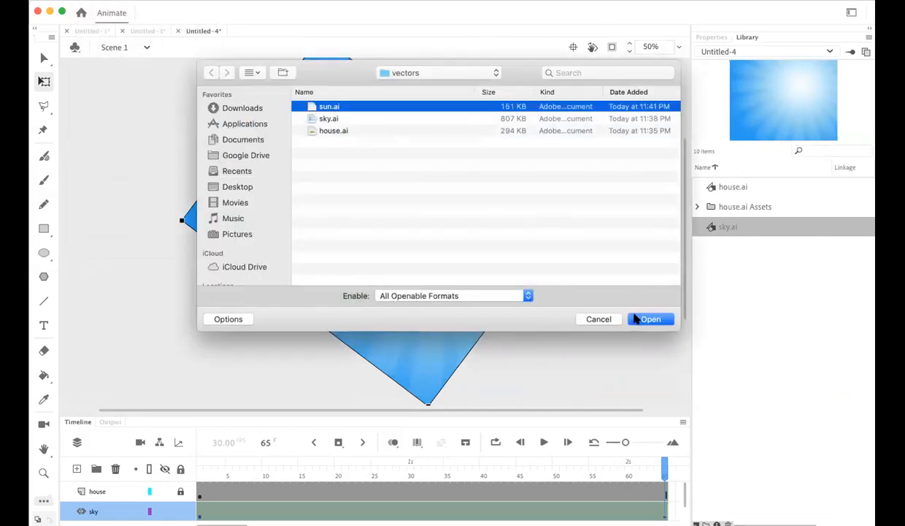
click(647, 319)
click(583, 462)
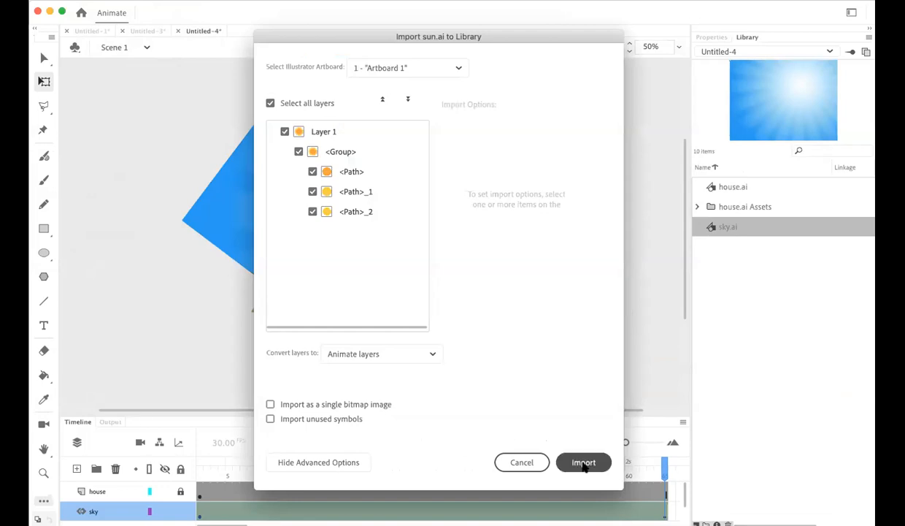
Add a new layer above the house layer and name it sun.
click(109, 491)
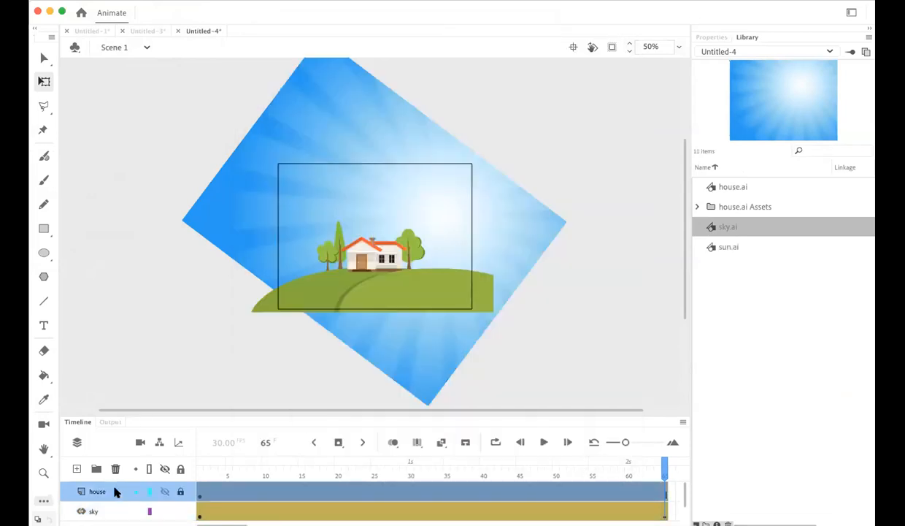
click(76, 468)
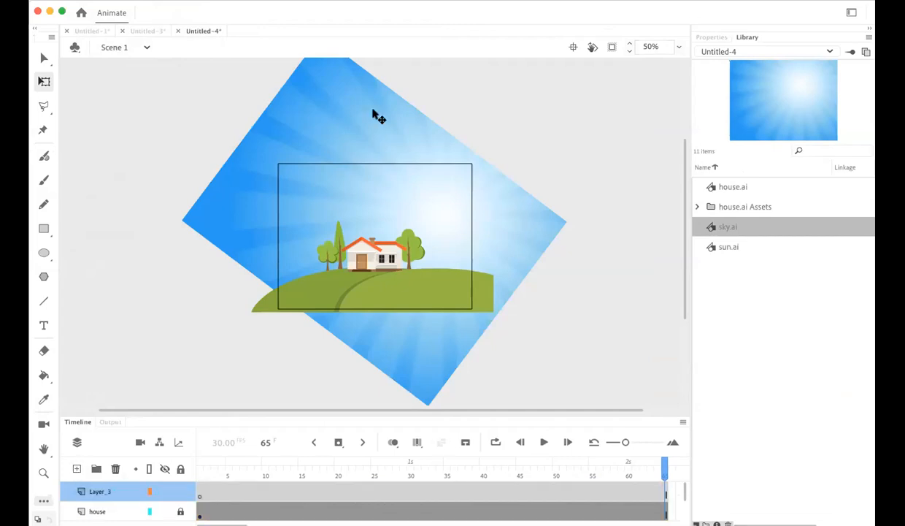
click(97, 488)
double_click(97, 488)
text(S)
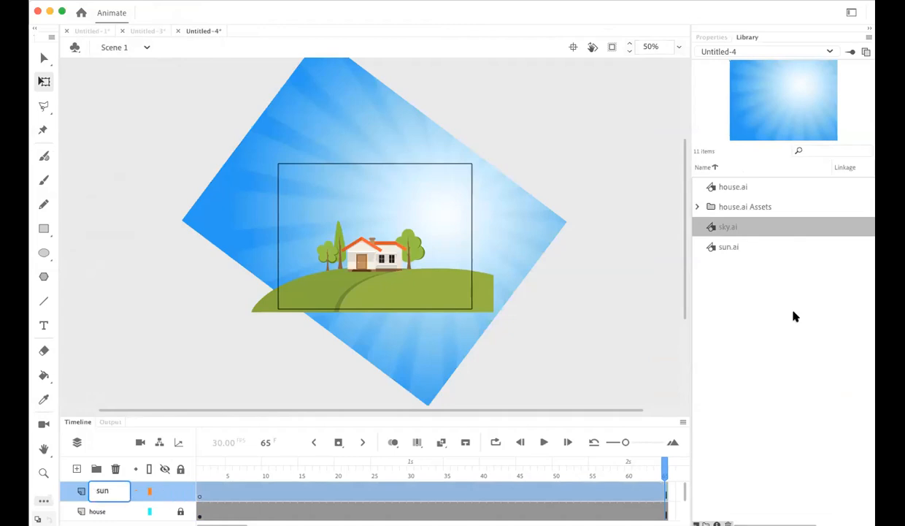
click(743, 326)
Place the sun.ai graphic above the tree beside the house's right end, and create a motion tween on the sun layer.
click(719, 249)
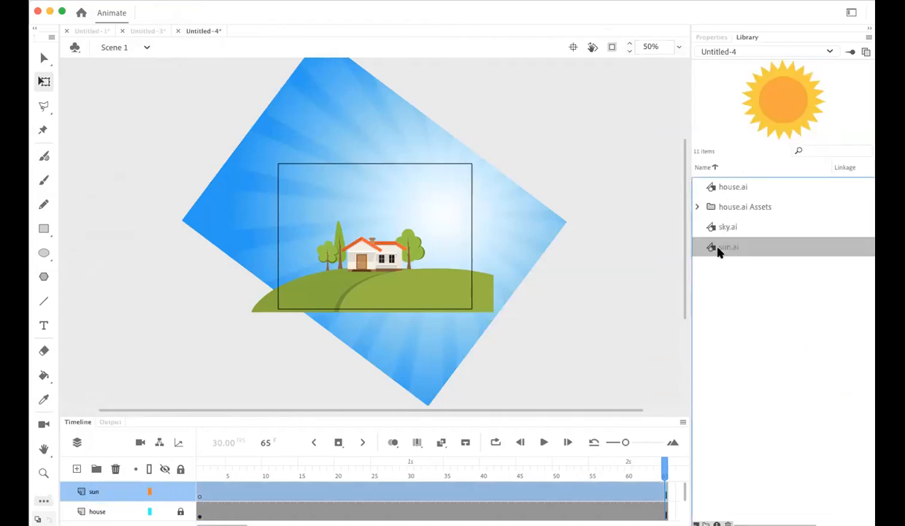
drag(719, 249, 437, 207)
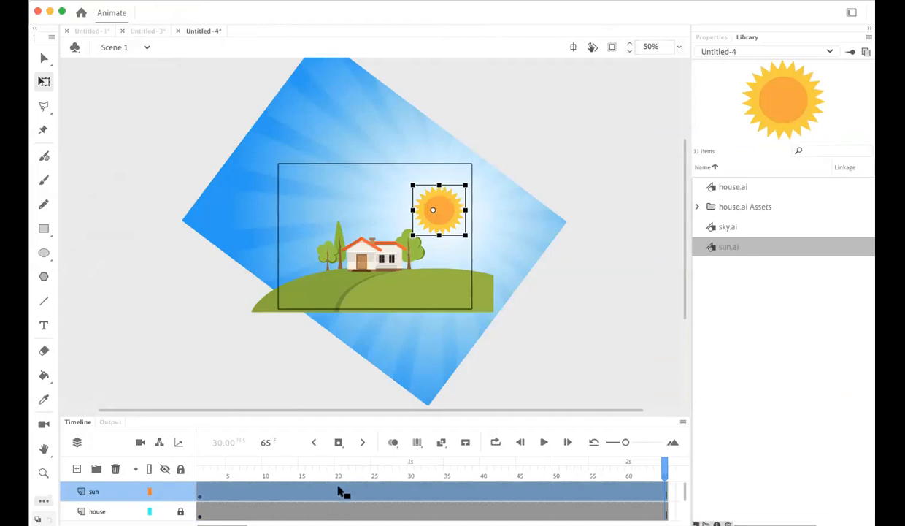
right_click(407, 494)
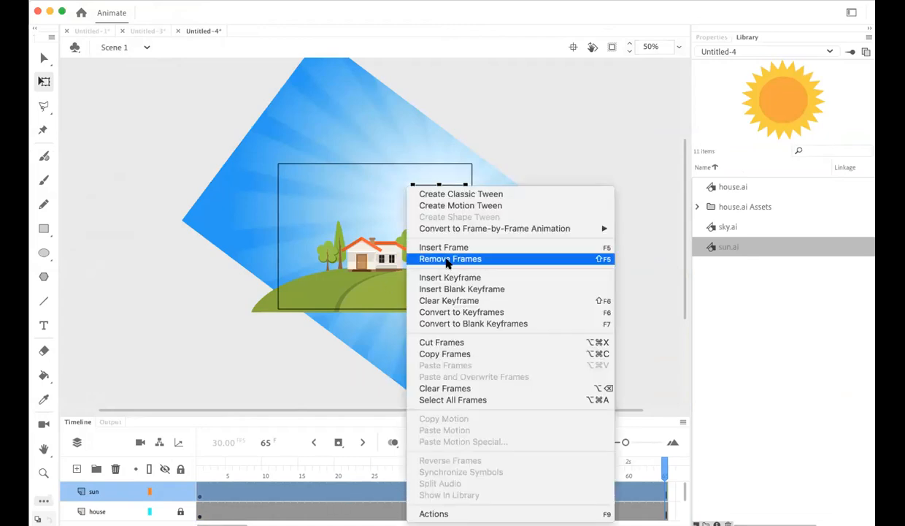
click(448, 212)
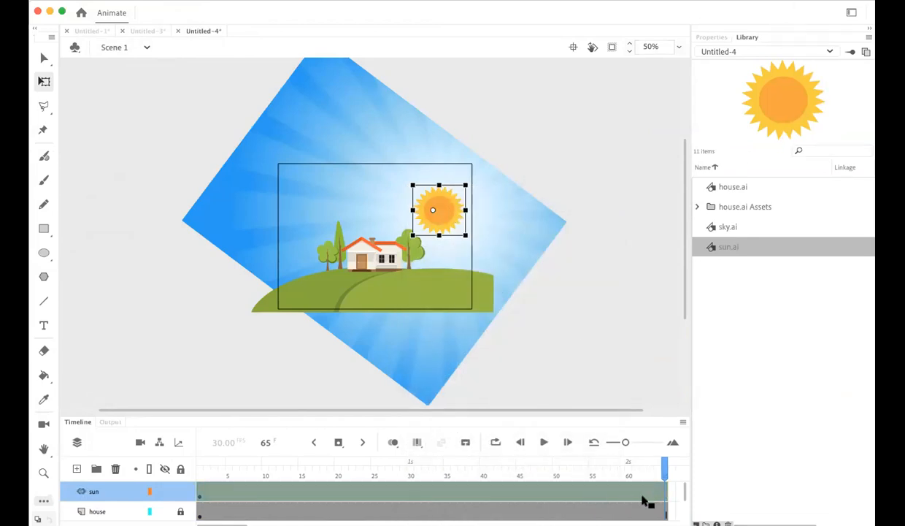
Set the sun's motion tween to rotate clockwise with a count of 1.
click(646, 500)
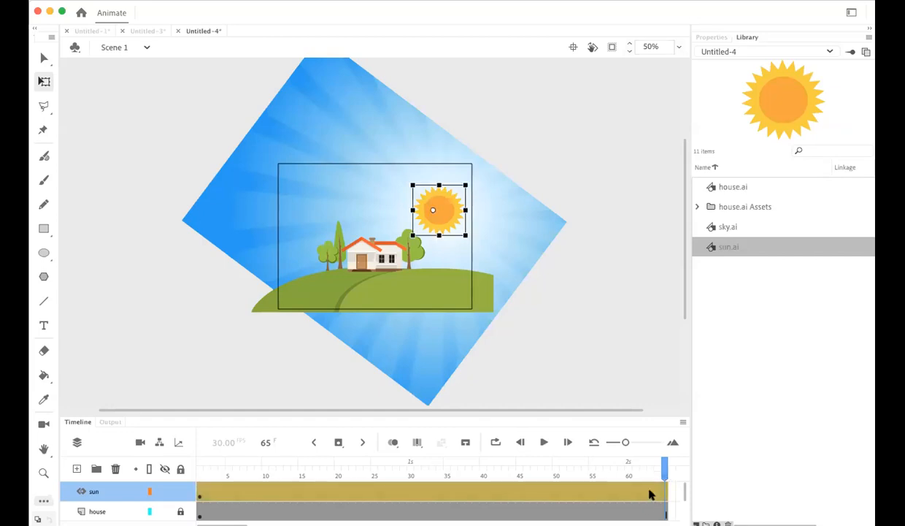
click(650, 494)
click(713, 37)
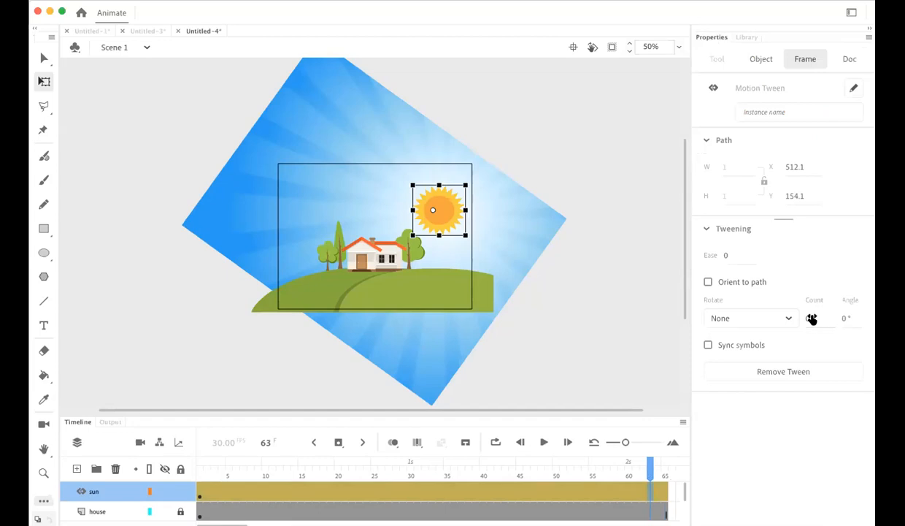
click(812, 319)
click(806, 319)
text(1)
click(794, 436)
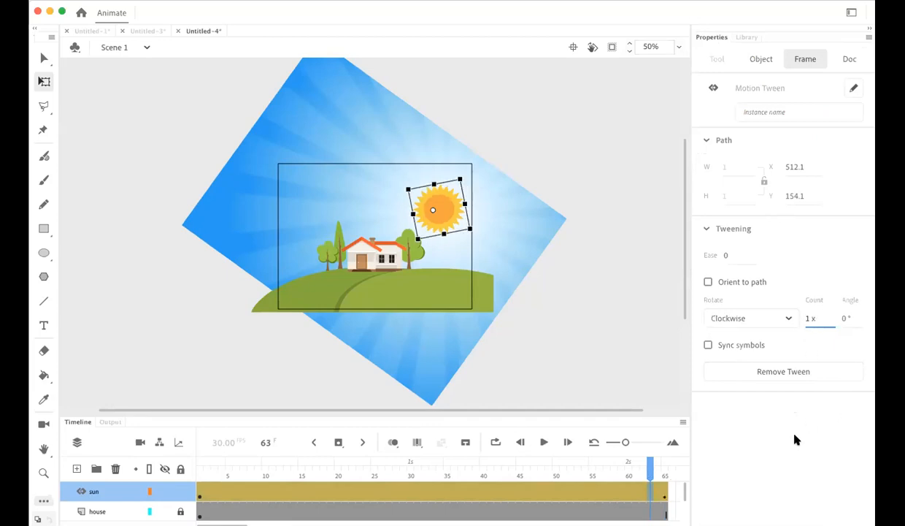
Test the movie to check the sun's rotation, and undo the tween's rotation setting.
key(super+Return)
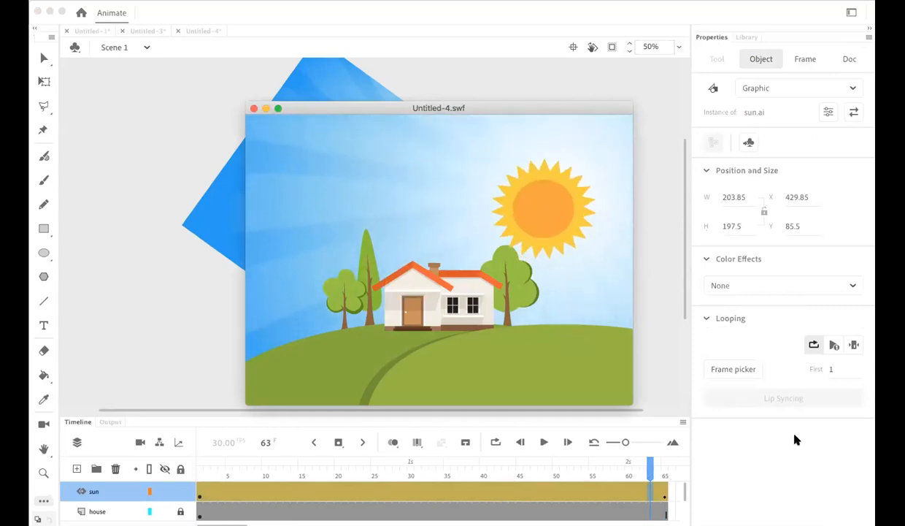
click(253, 109)
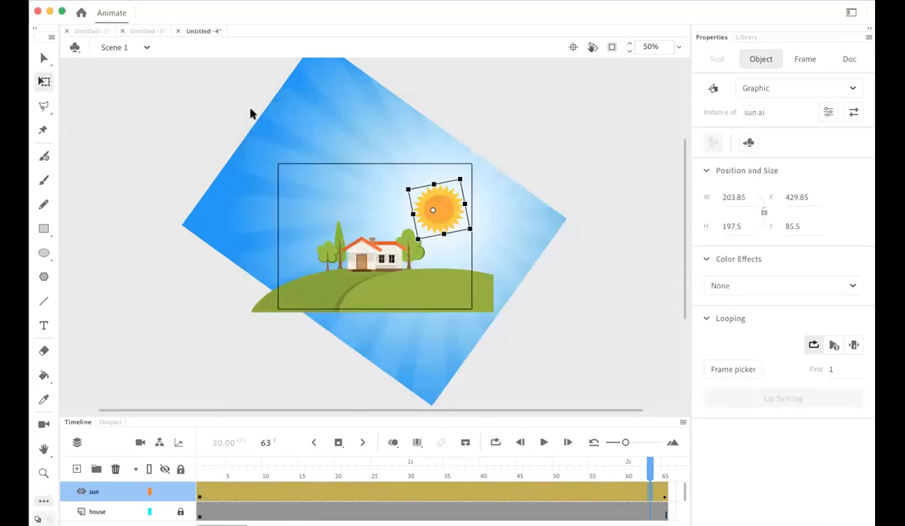
key(super+z)
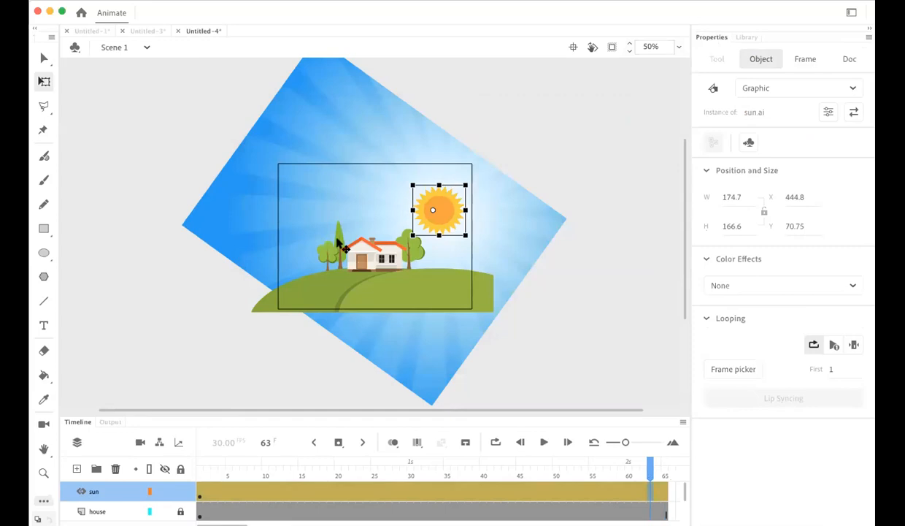
drag(651, 471, 671, 473)
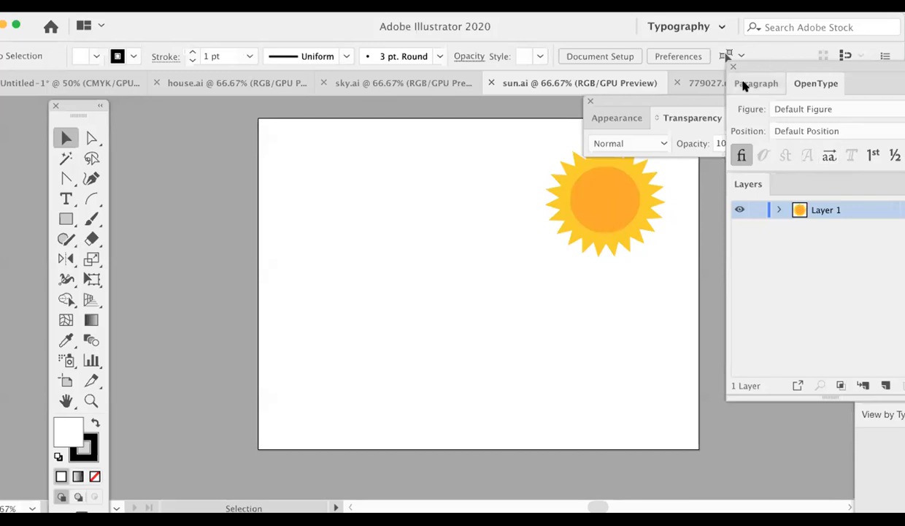
Bring up the 779027.eps document and set its artboard to the 640 x 480 (VGA) preset.
click(695, 82)
drag(788, 65, 849, 158)
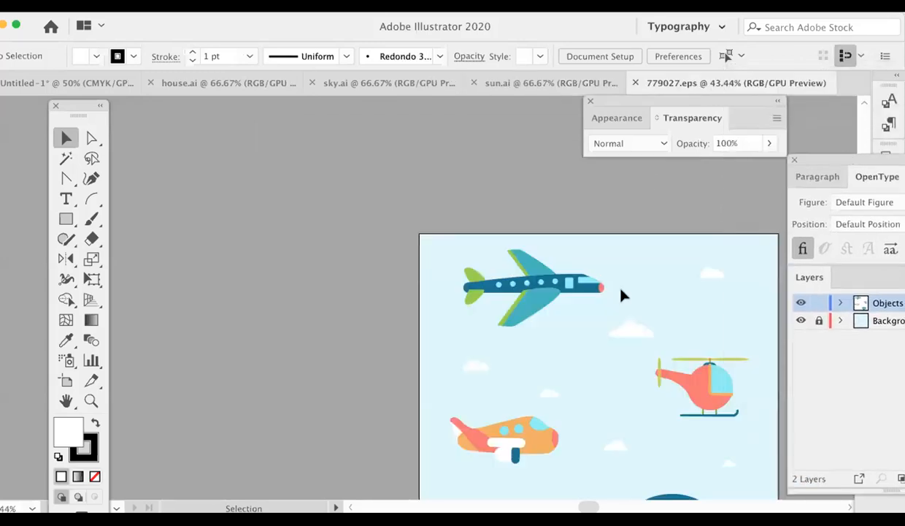
scroll(620, 294, down, 4)
scroll(620, 295, right, 6)
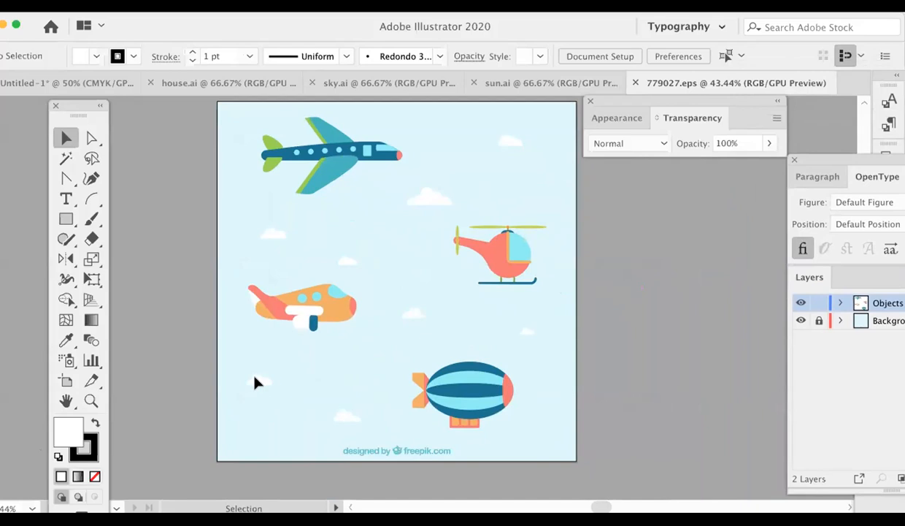
double_click(65, 380)
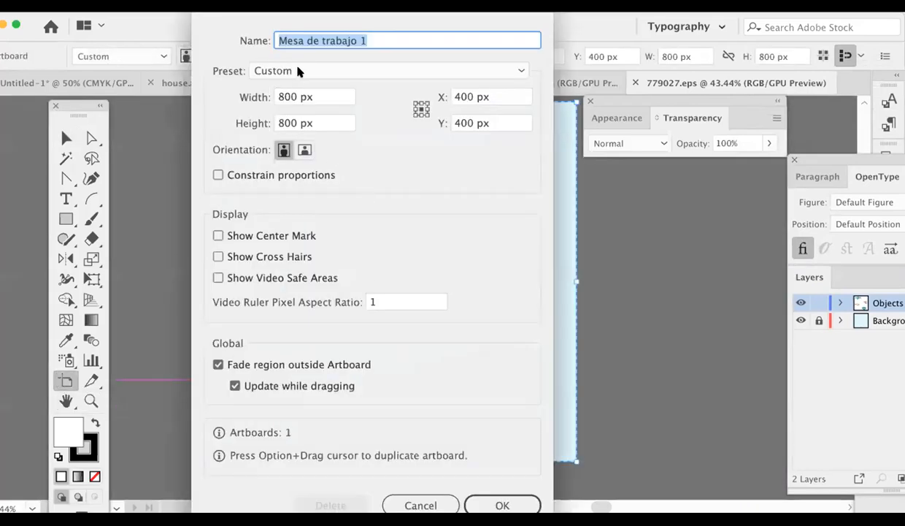
click(298, 70)
click(314, 524)
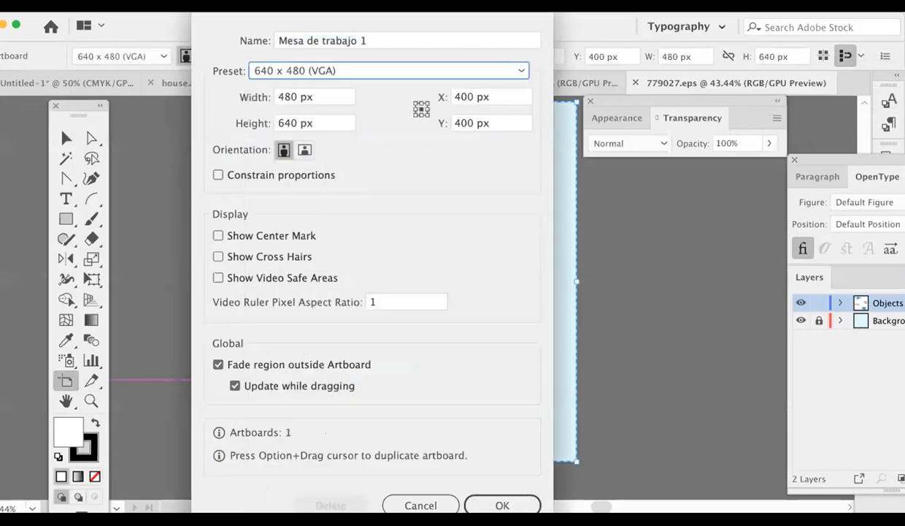
click(479, 500)
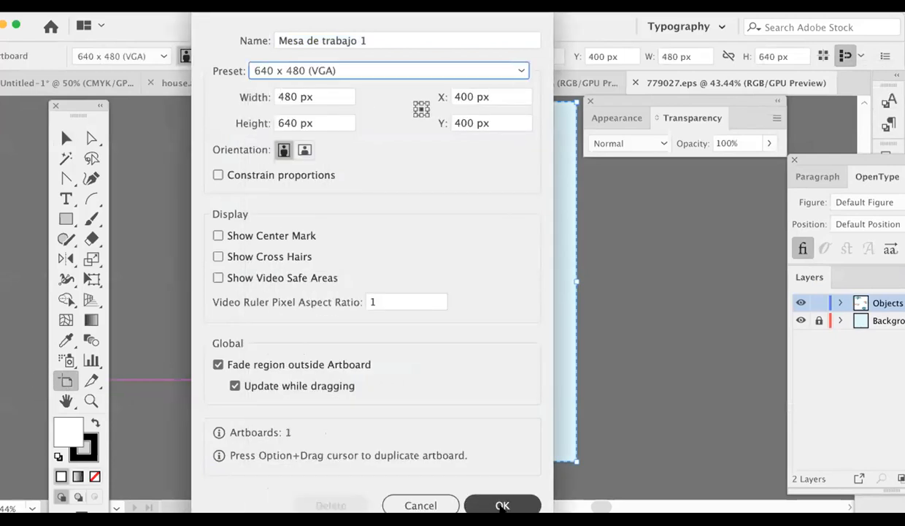
Switch the artboard to landscape orientation so it is 640 px wide and 480 px high.
double_click(63, 386)
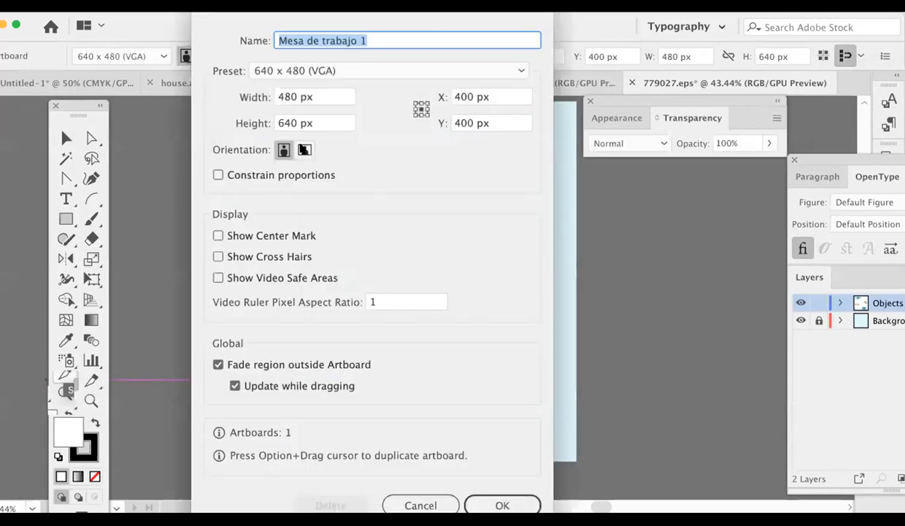
click(303, 150)
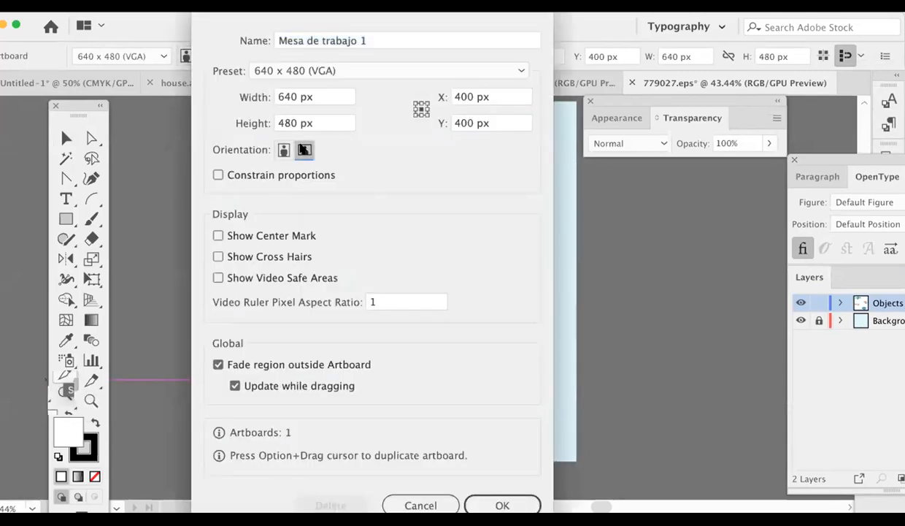
click(502, 504)
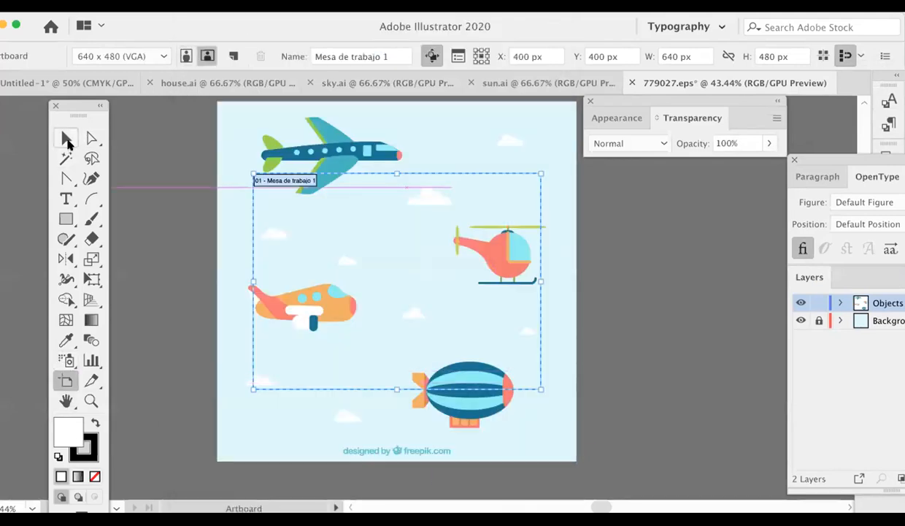
click(65, 139)
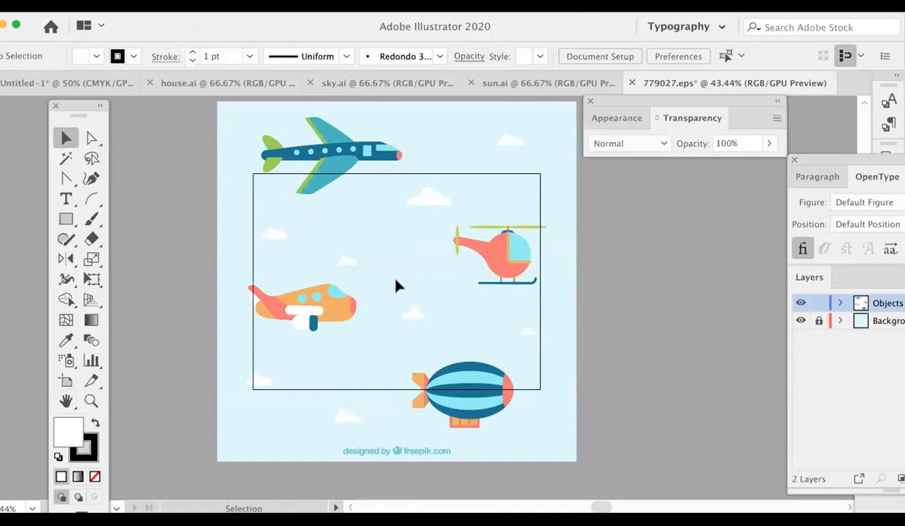
Unlock the Background layer and delete the light-blue backdrop, the clouds around the artboard's edges and the freepik credit text.
drag(832, 161, 619, 192)
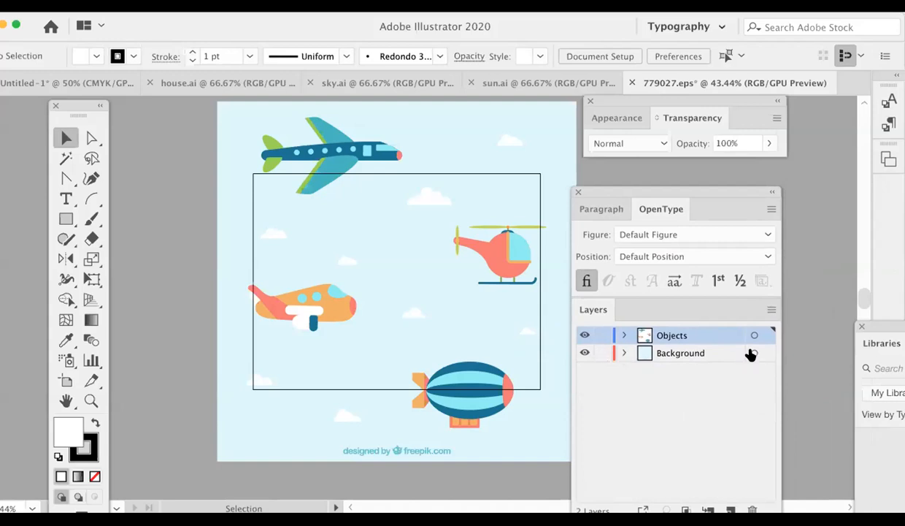
drag(514, 355, 354, 370)
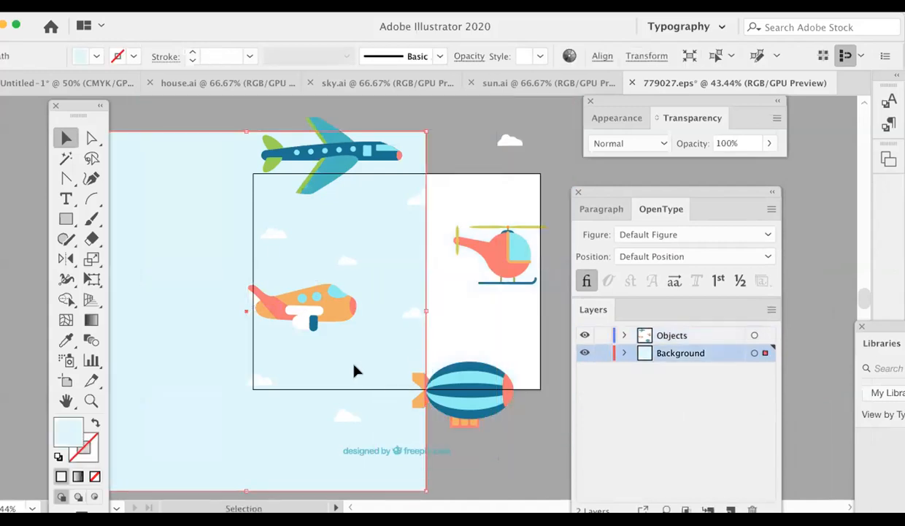
key(Delete)
drag(349, 419, 292, 442)
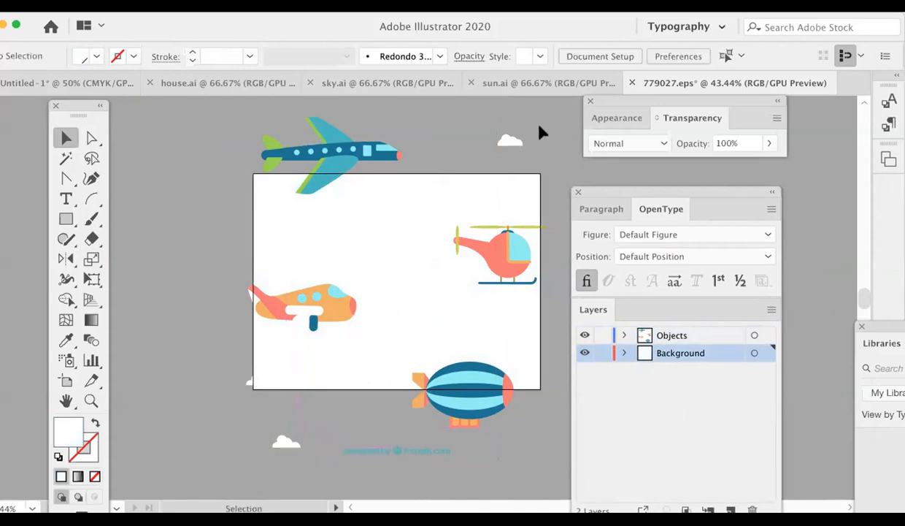
drag(513, 142, 271, 391)
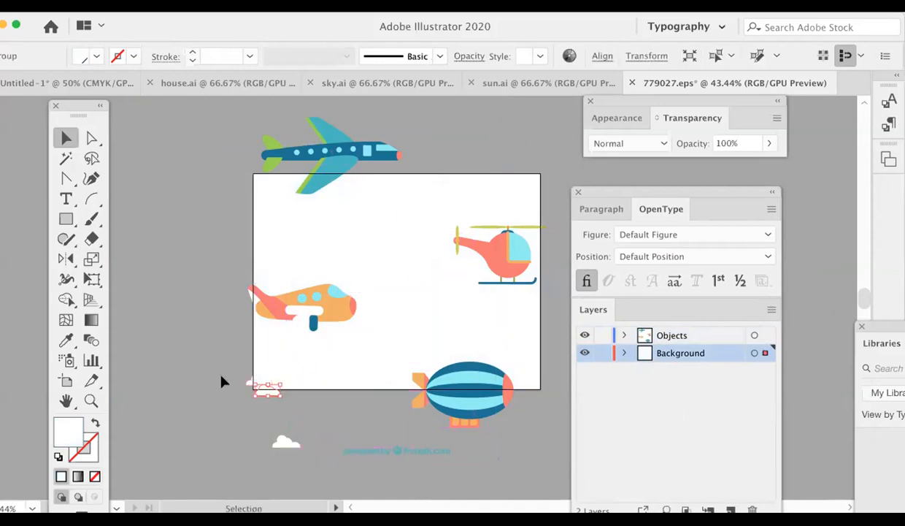
key(Delete)
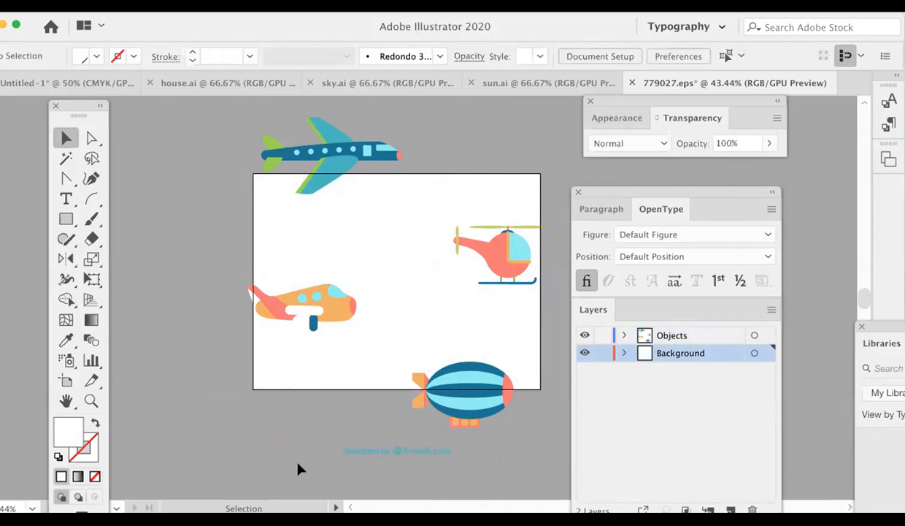
click(344, 440)
key(Delete)
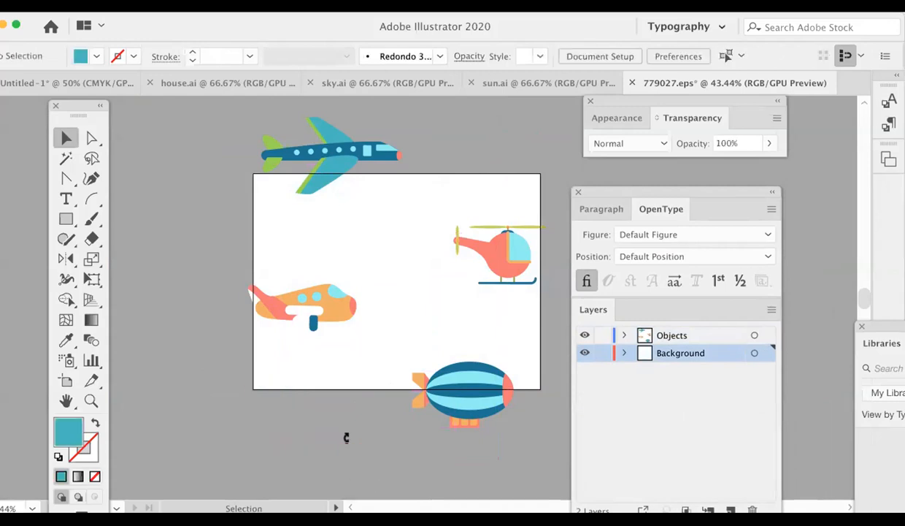
Delete the two airplanes with the remaining clouds and the helicopter, keeping only the blimp.
click(348, 326)
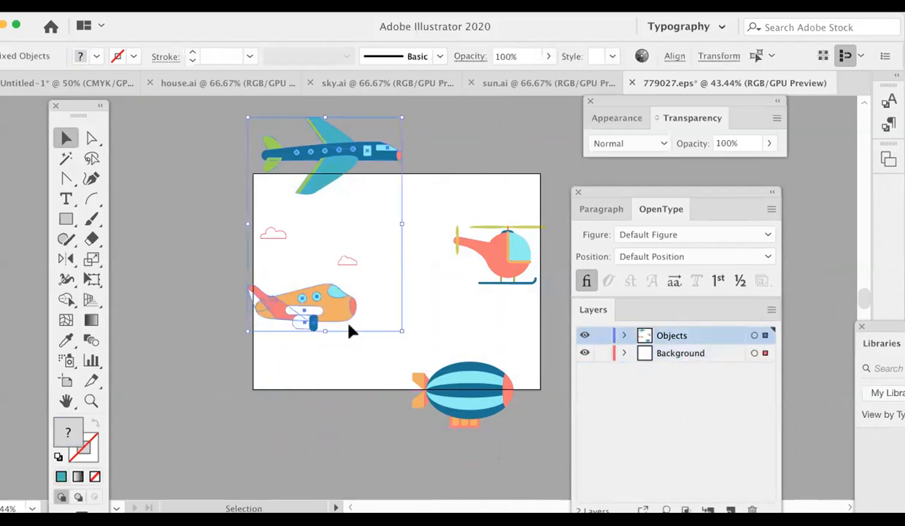
key(Delete)
click(481, 264)
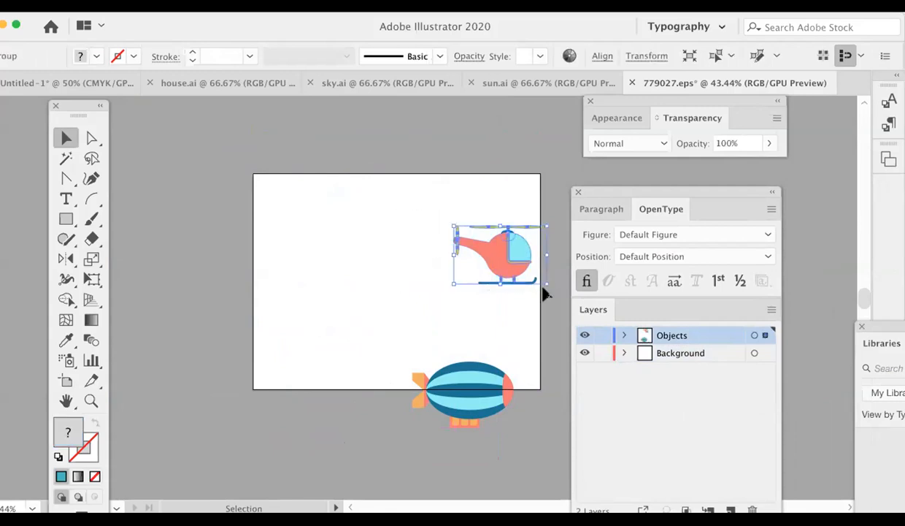
key(Delete)
Move the blimp to the artboard's upper-left area and scale it down slightly.
drag(478, 382, 338, 212)
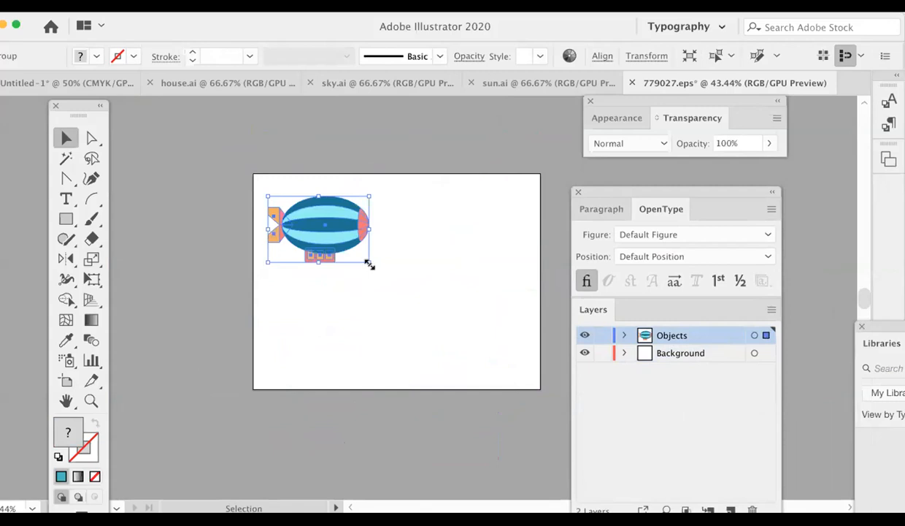
drag(370, 263, 352, 249)
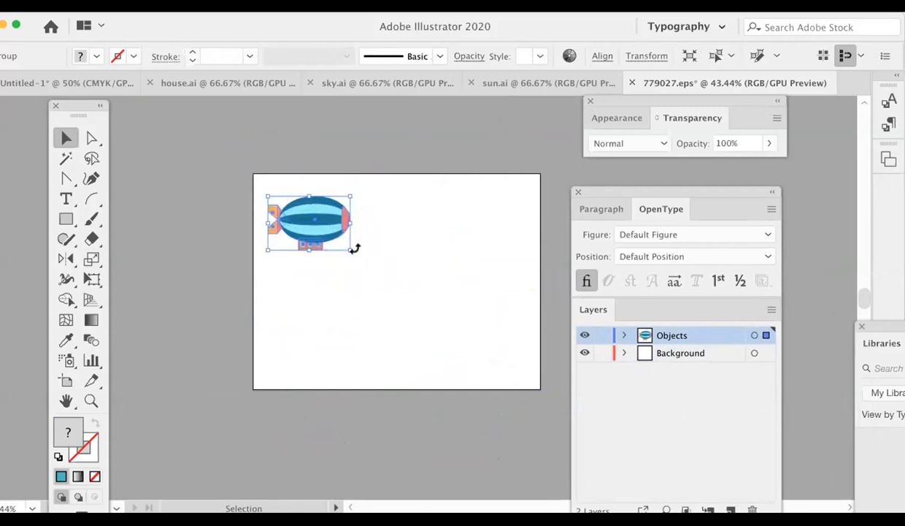
Delete the Background layer together with its remaining artwork and deselect the blimp.
click(669, 343)
click(752, 508)
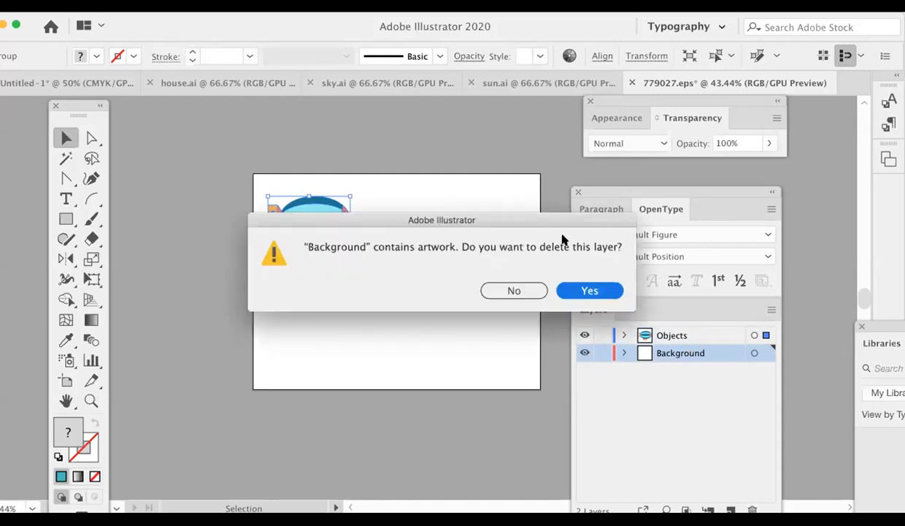
click(580, 290)
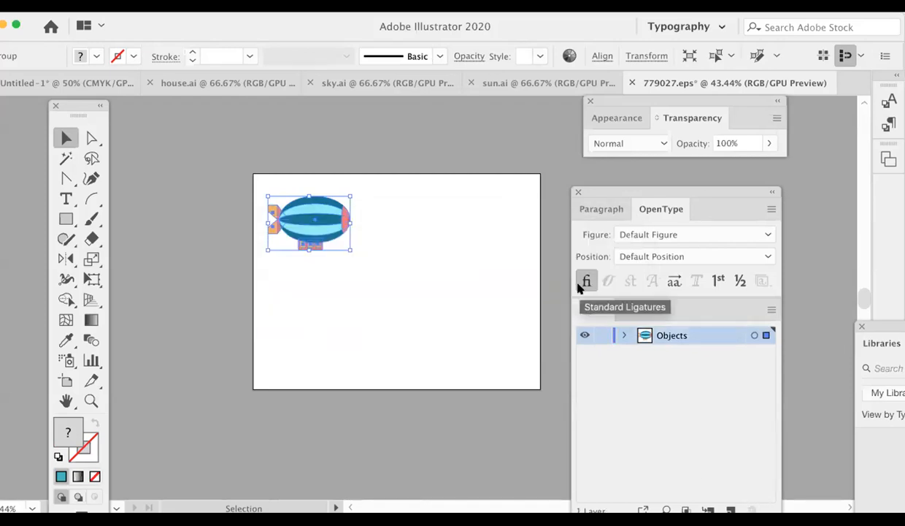
click(459, 301)
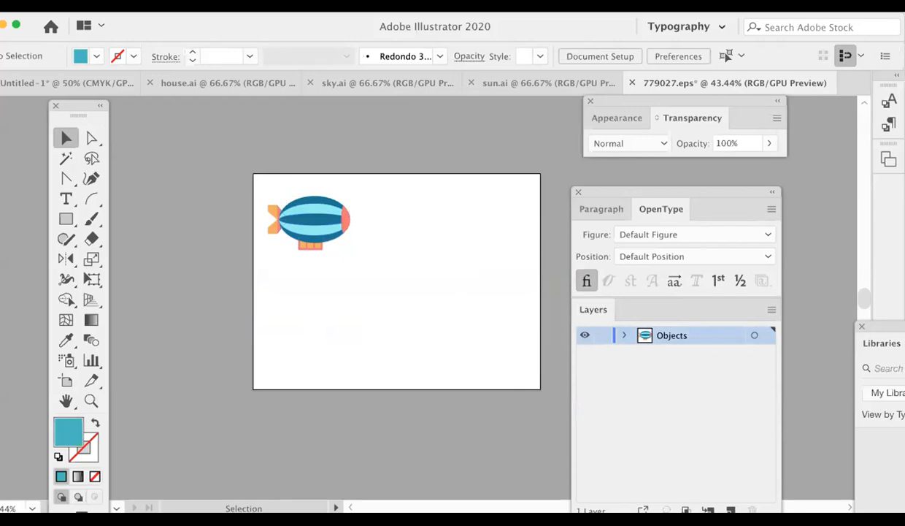
Save the artwork as blimp.ai in the Desktop's vectors folder in Adobe Illustrator (ai) format with the Illustrator 2020 version.
click(98, 4)
click(117, 106)
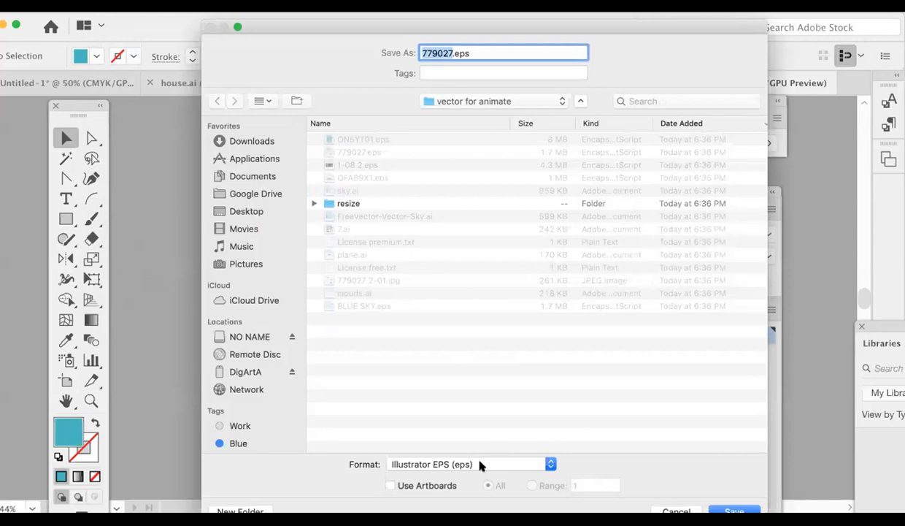
click(480, 465)
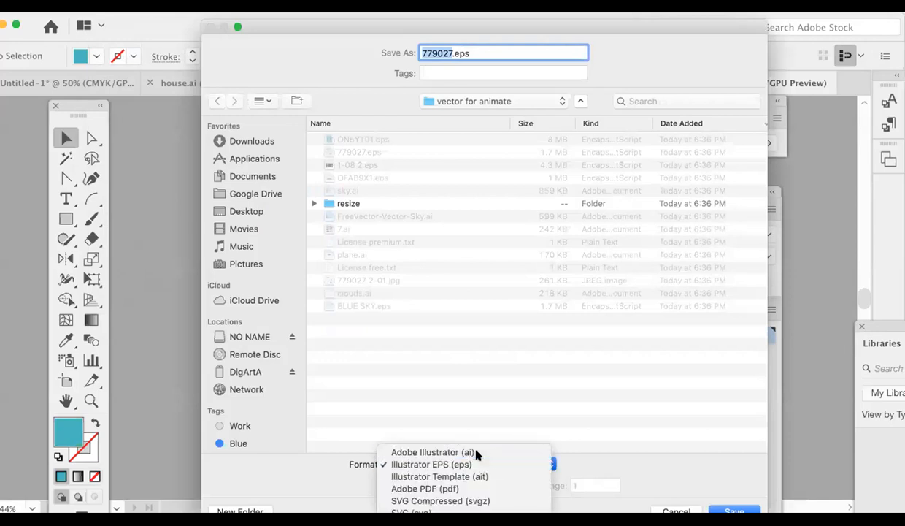
click(476, 452)
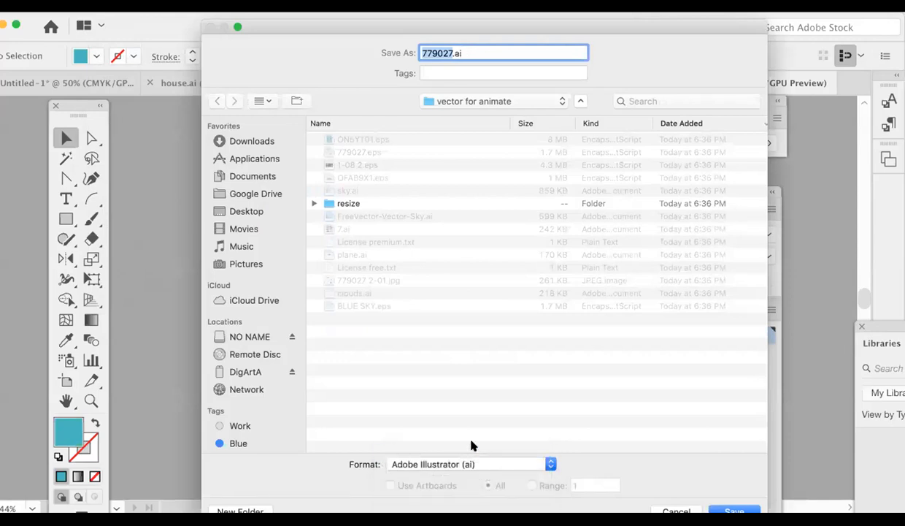
click(247, 210)
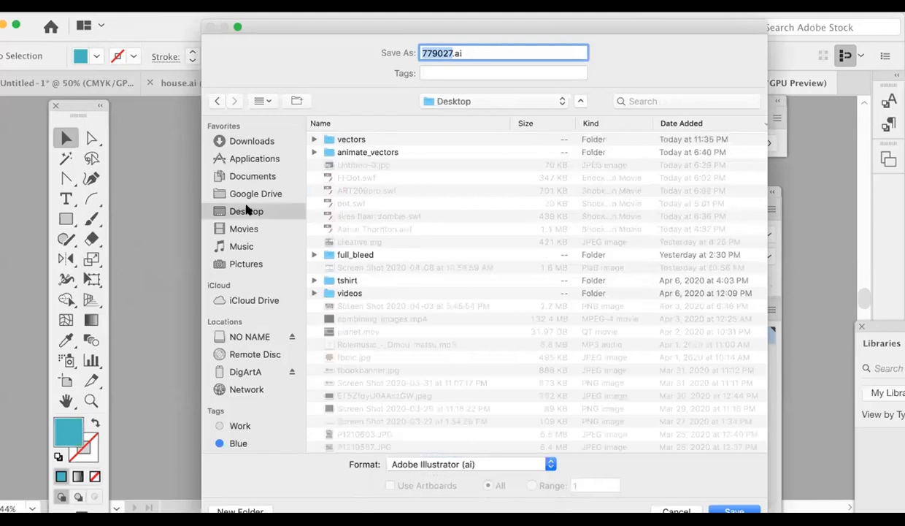
double_click(384, 140)
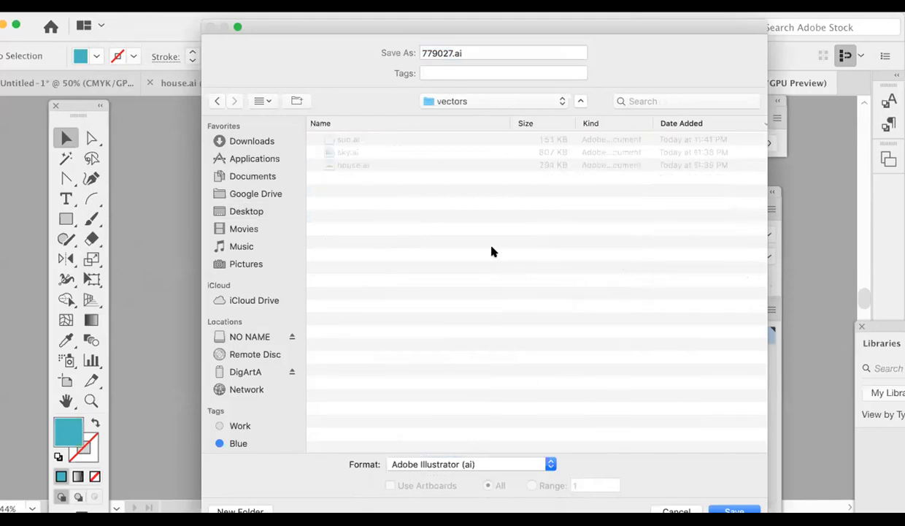
double_click(451, 54)
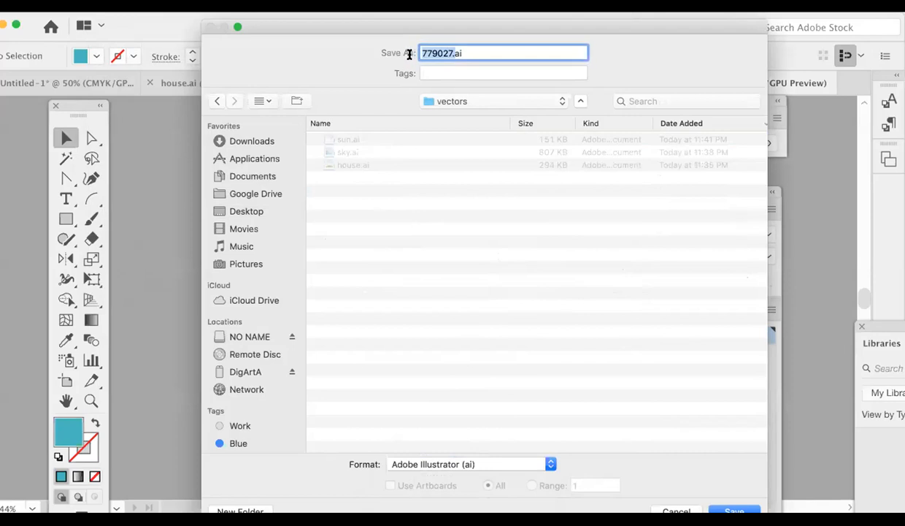
text(blimp)
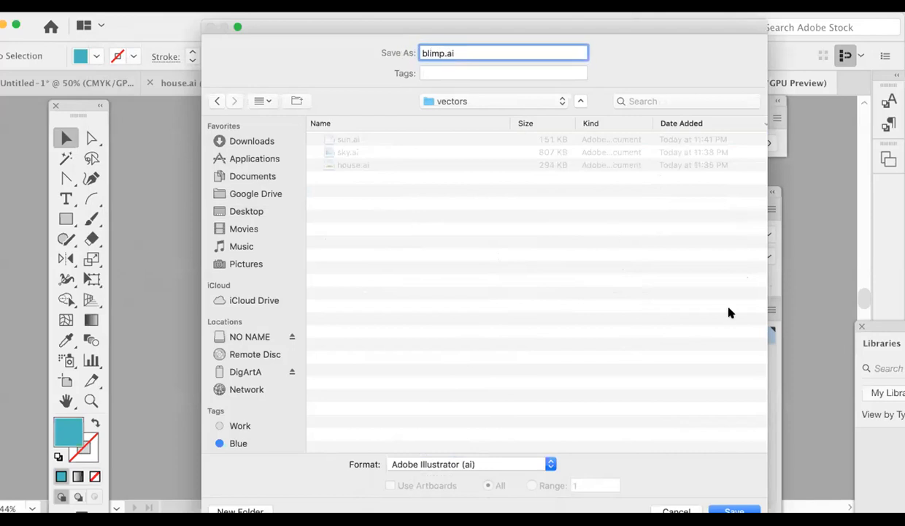
click(735, 510)
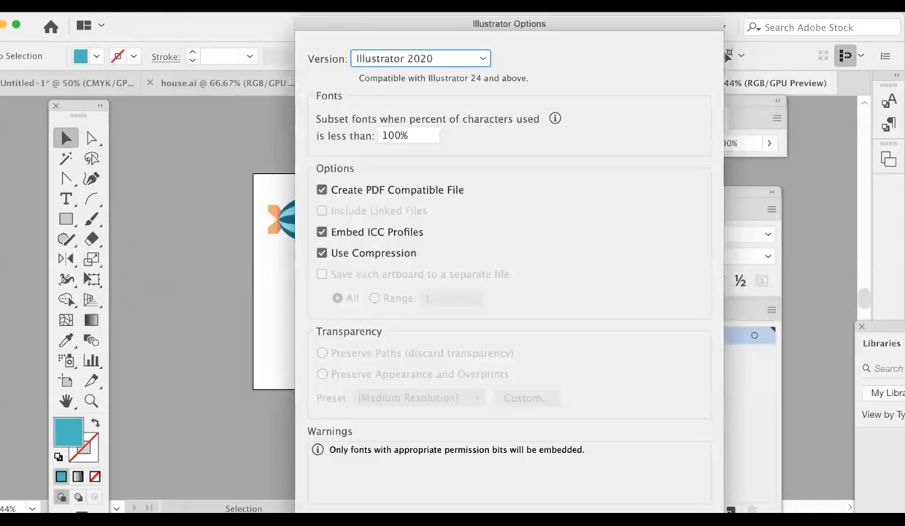
key(Return)
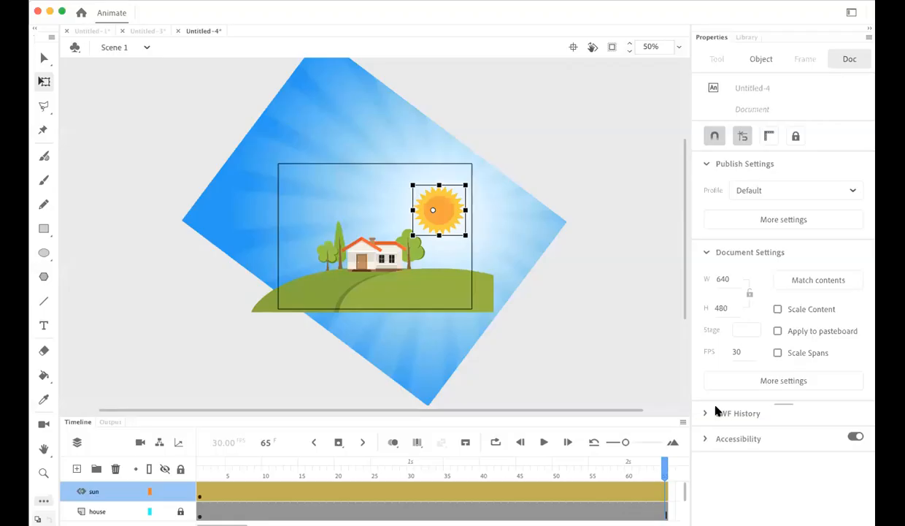
Switch to Adobe Animate, import blimp.ai into the library of Untitled-4, and show the library's items.
click(86, 1)
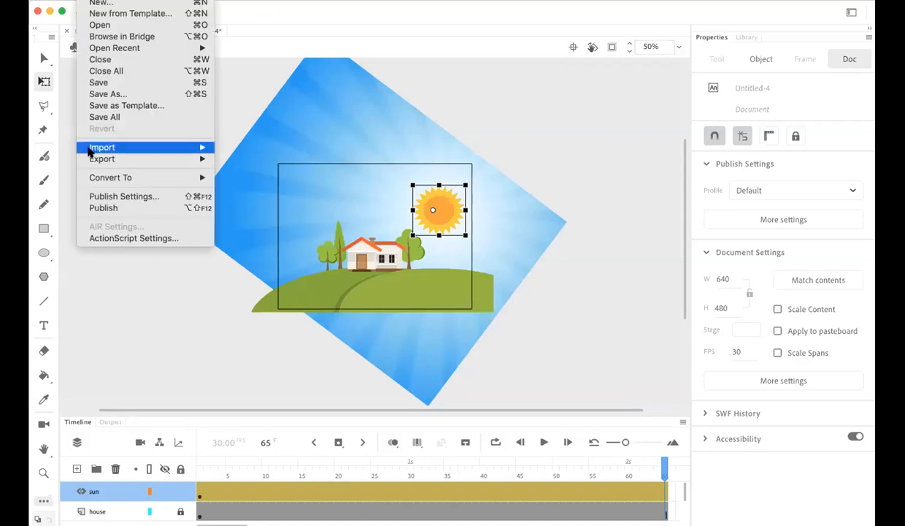
mouse_move(89, 149)
click(279, 159)
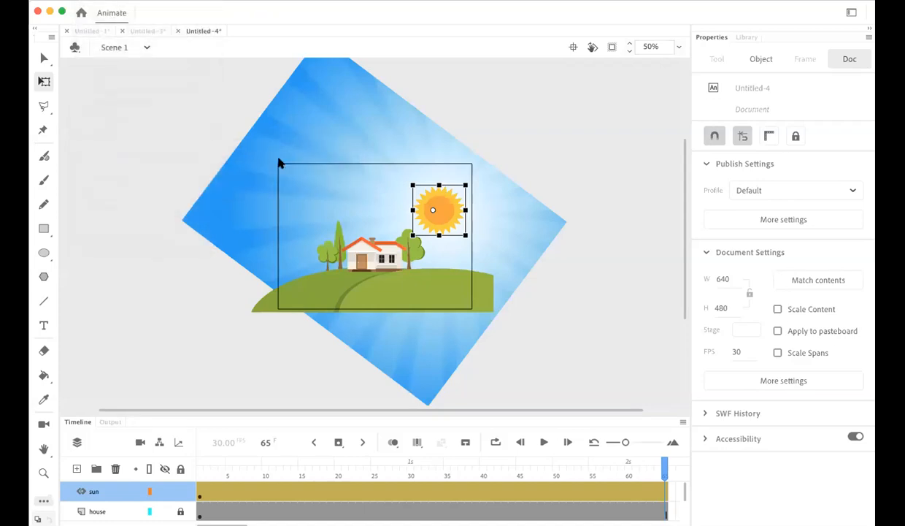
click(312, 105)
click(649, 319)
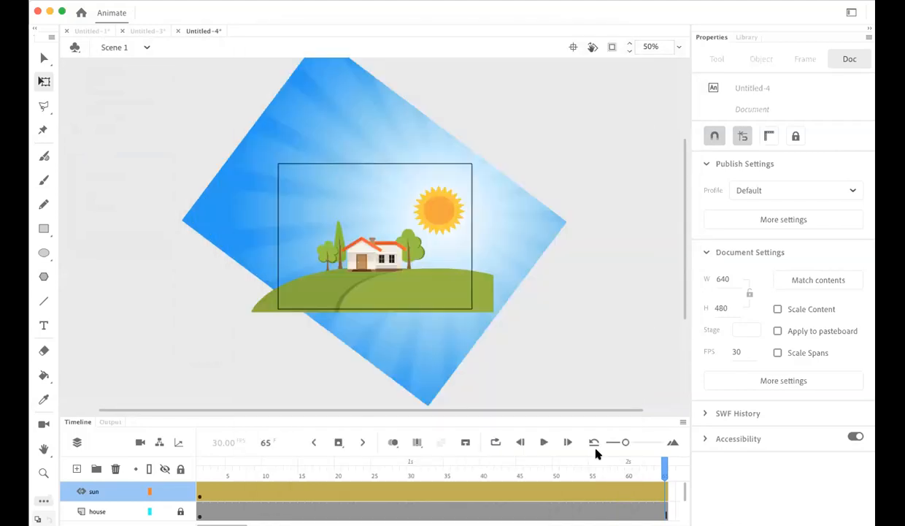
click(588, 458)
click(747, 37)
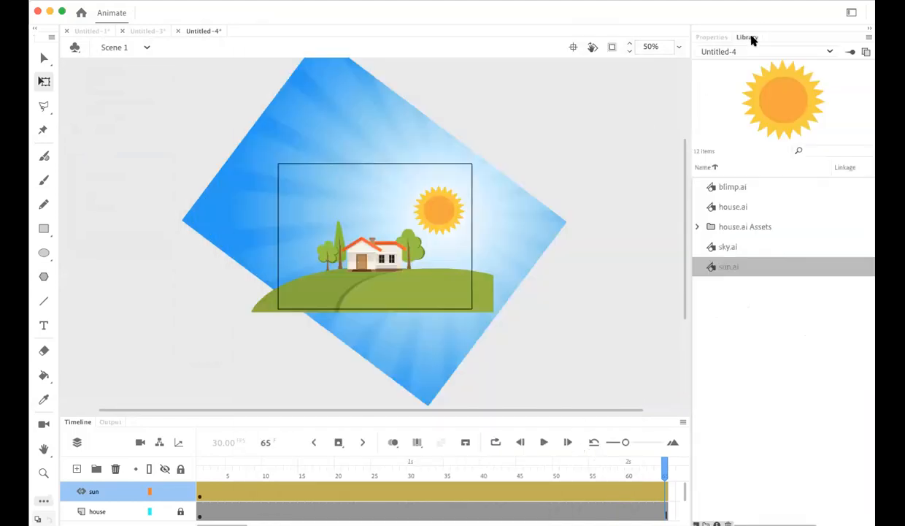
Add a layer named blimp above the sun layer and place blimp.ai from the library across the stage's upper-left edge.
click(77, 468)
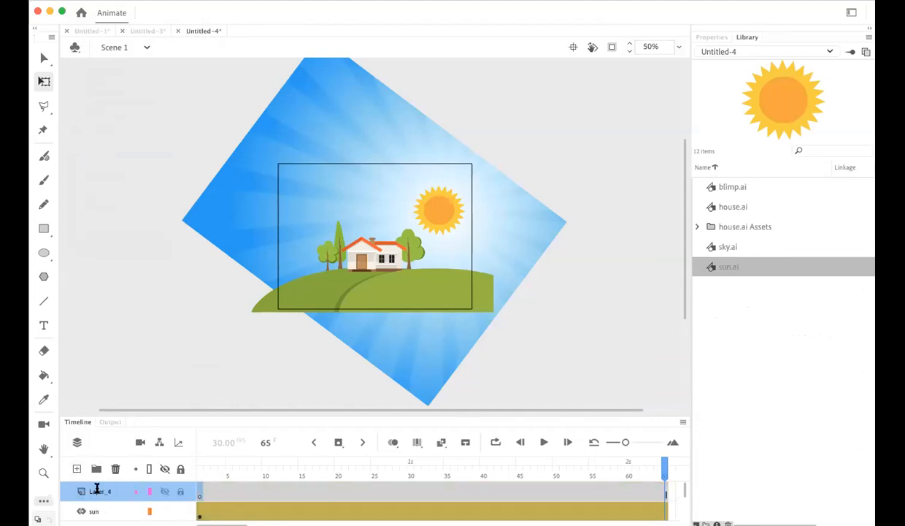
double_click(96, 490)
text(b)
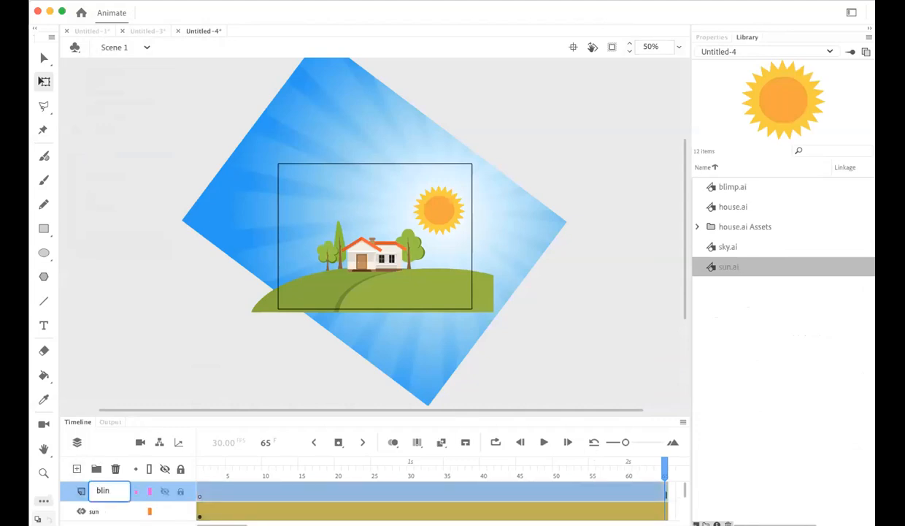
text(limp)
click(129, 353)
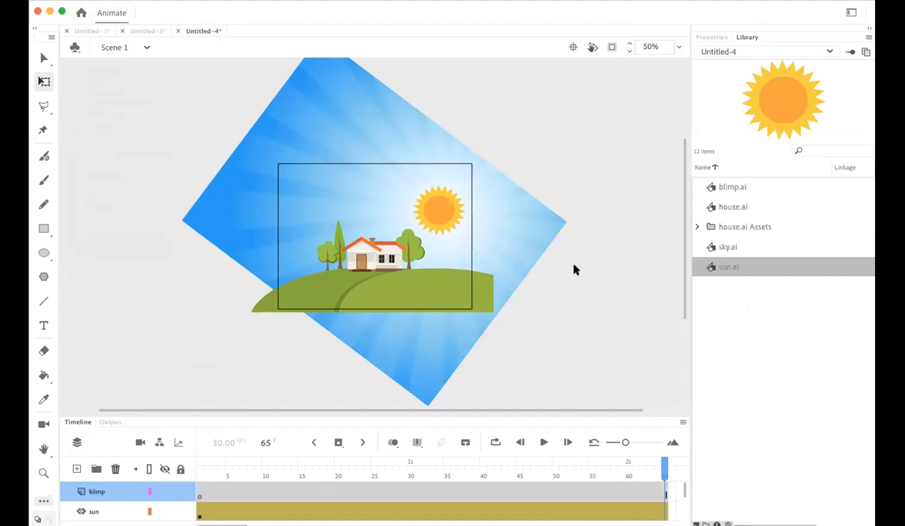
click(730, 187)
drag(713, 187, 288, 195)
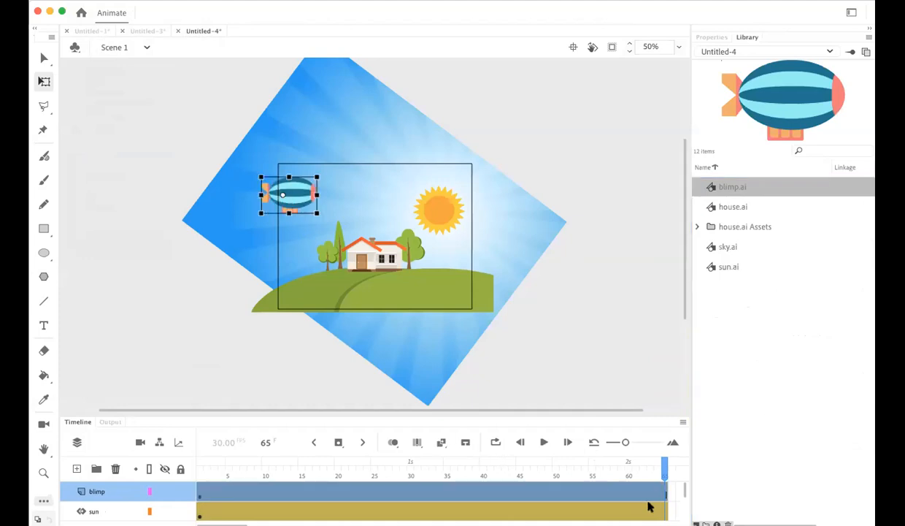
Motion-tween the blimp layer, moving the blimp horizontally past the stage's right edge at frame 65, and test the movie.
right_click(619, 493)
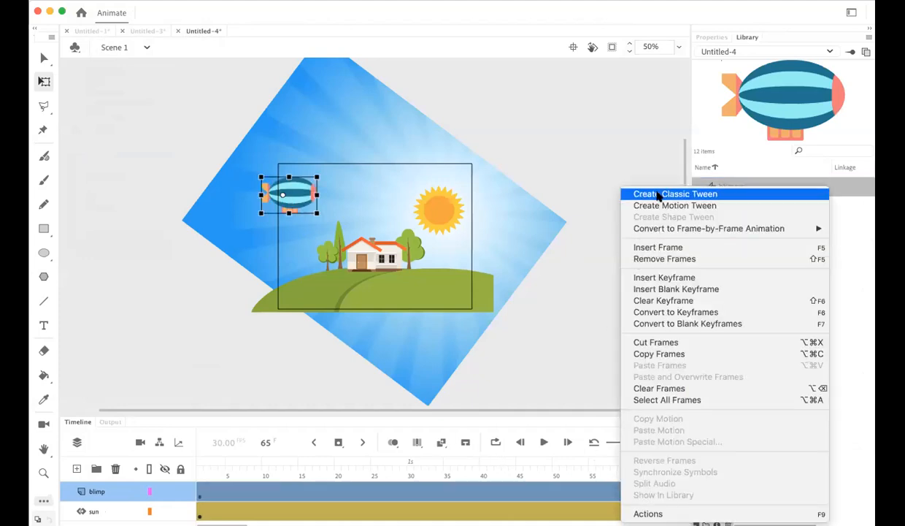
click(656, 208)
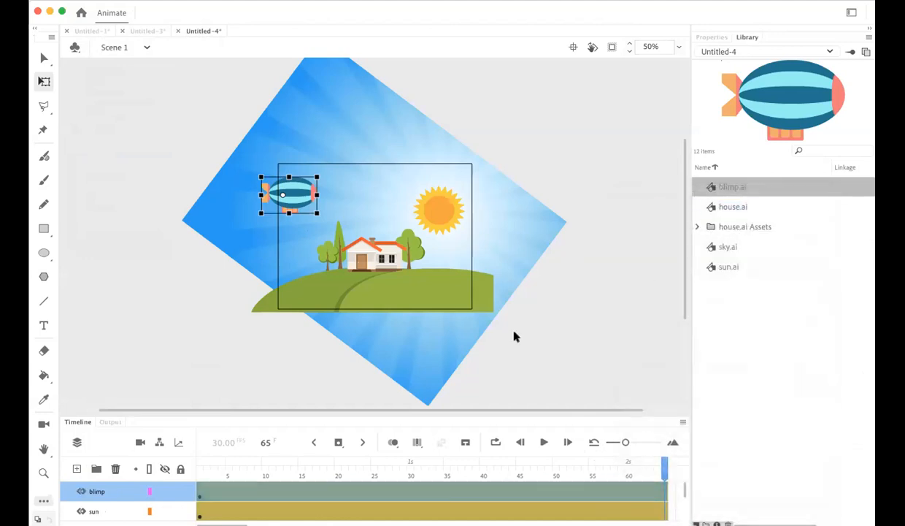
drag(312, 191, 516, 191)
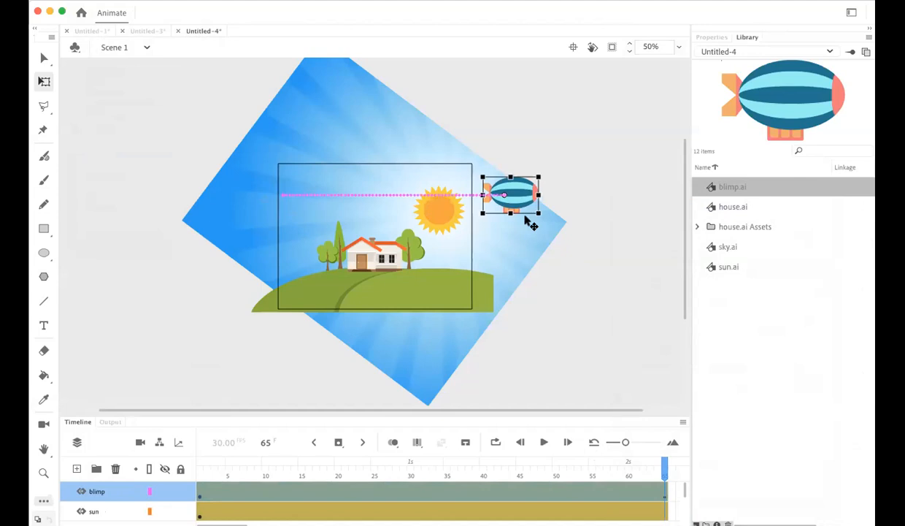
key(super+Return)
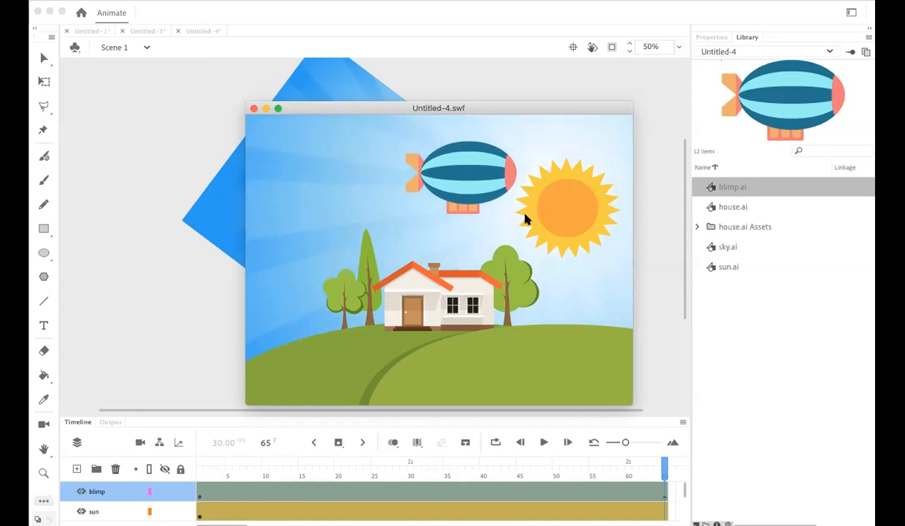
click(254, 108)
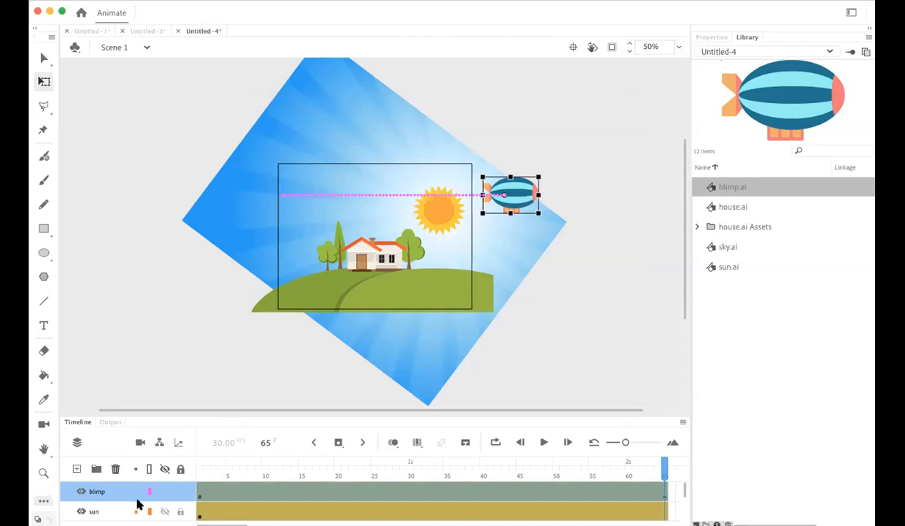
Add a new layer above blimp and draw a small circle filled with #993300 on the hill left of the path.
click(76, 469)
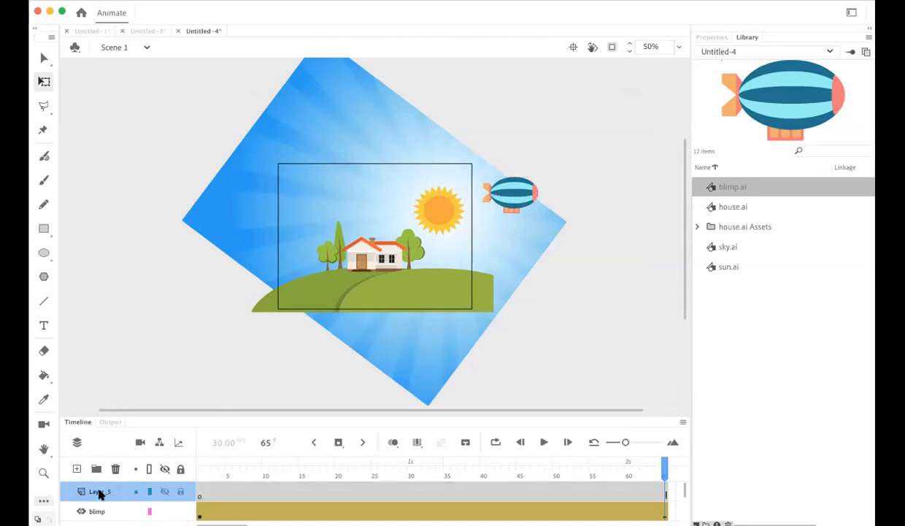
mouse_move(102, 491)
mouse_down()
mouse_move(94, 497)
mouse_move(91, 481)
mouse_up()
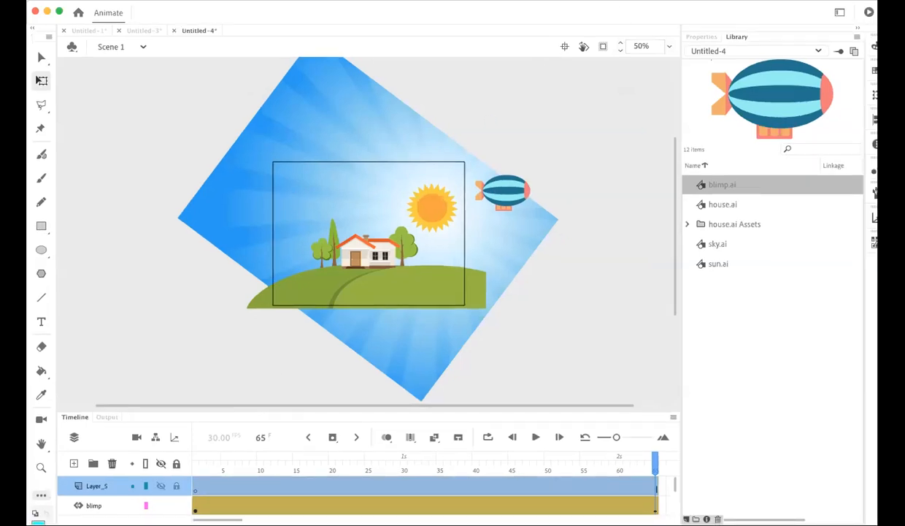
click(38, 521)
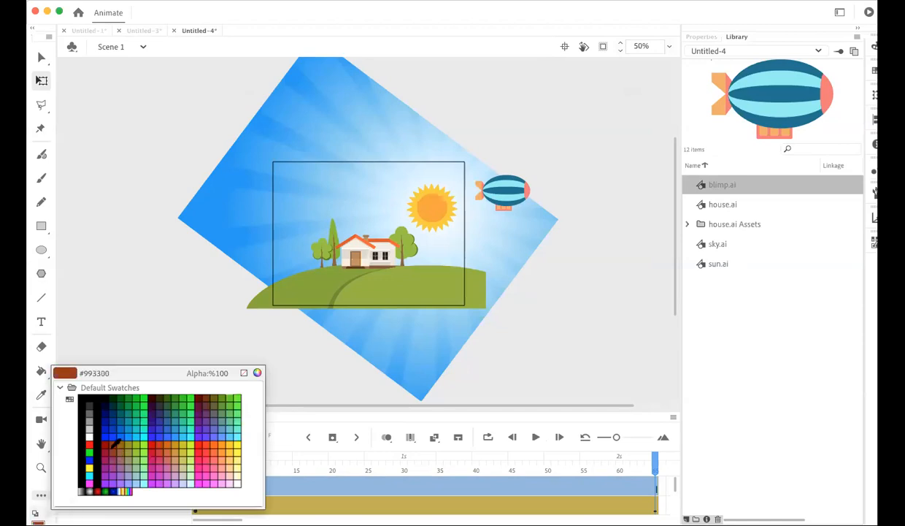
click(115, 437)
click(41, 252)
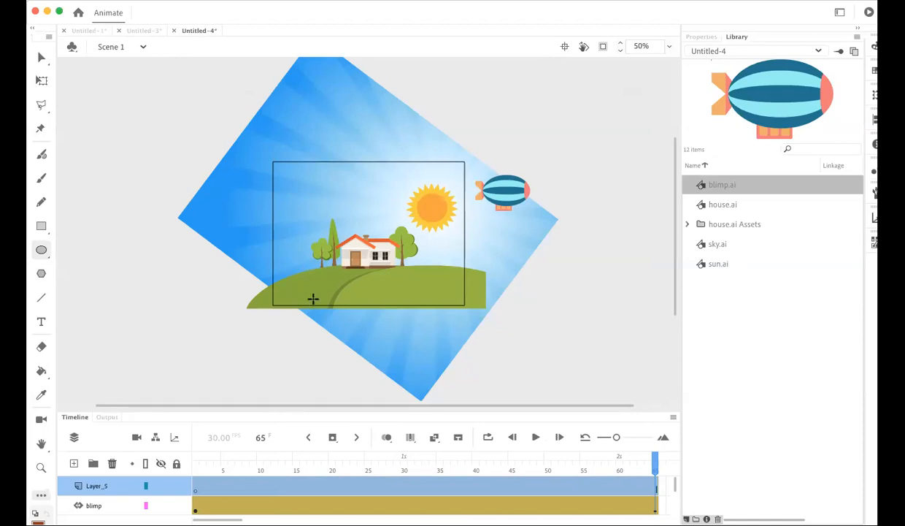
drag(315, 282, 337, 299)
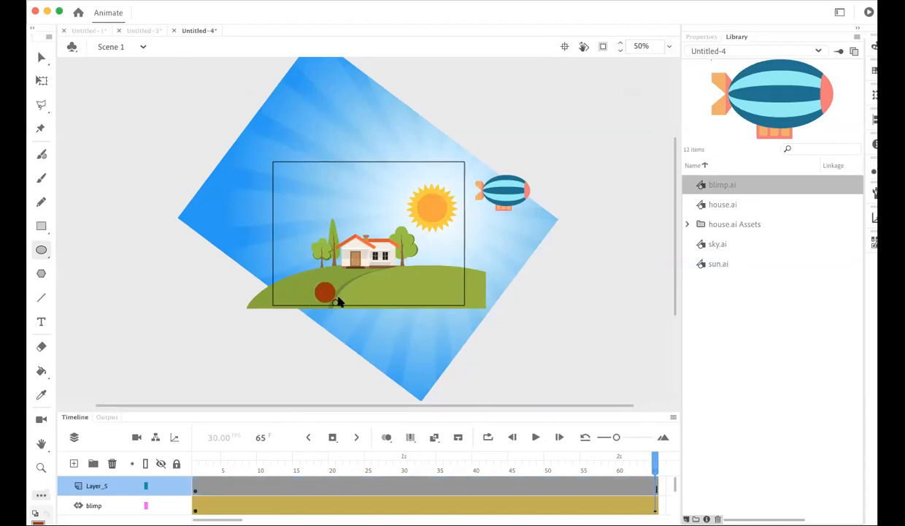
Create a motion tween on the circle's layer.
click(439, 485)
right_click(439, 485)
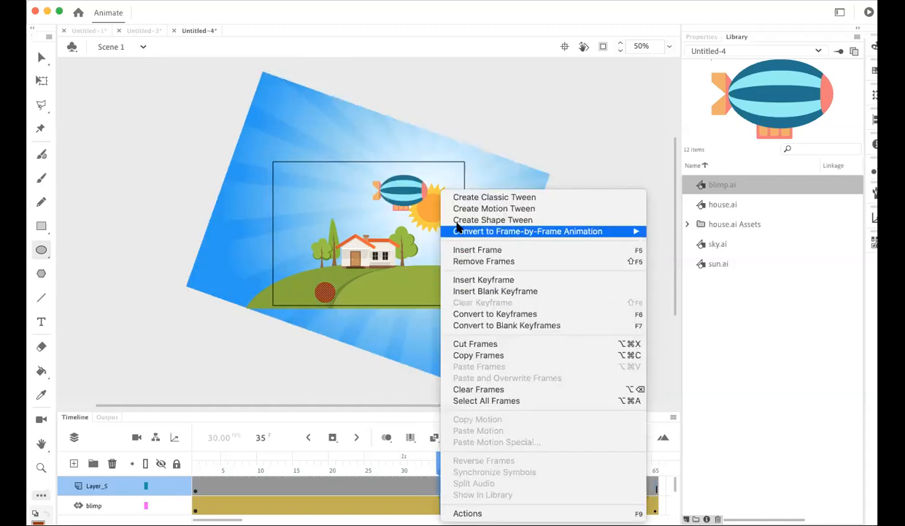
click(460, 209)
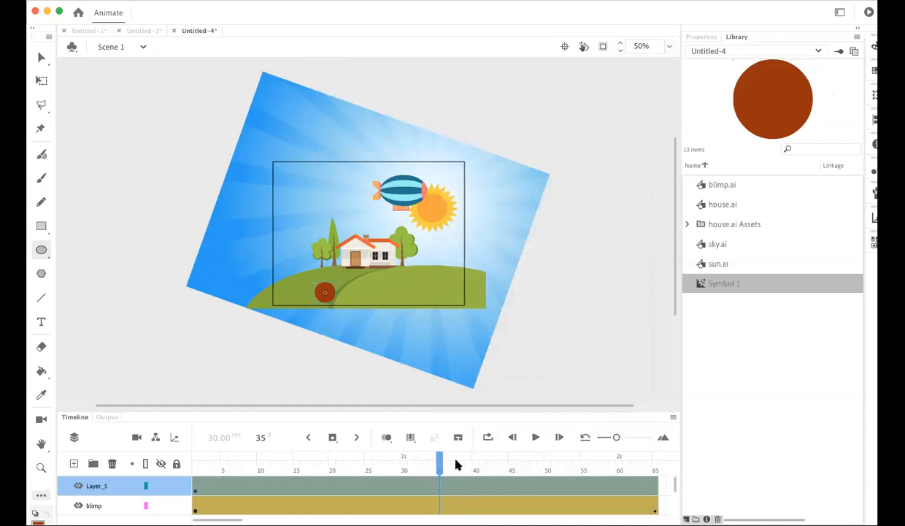
drag(438, 467, 260, 469)
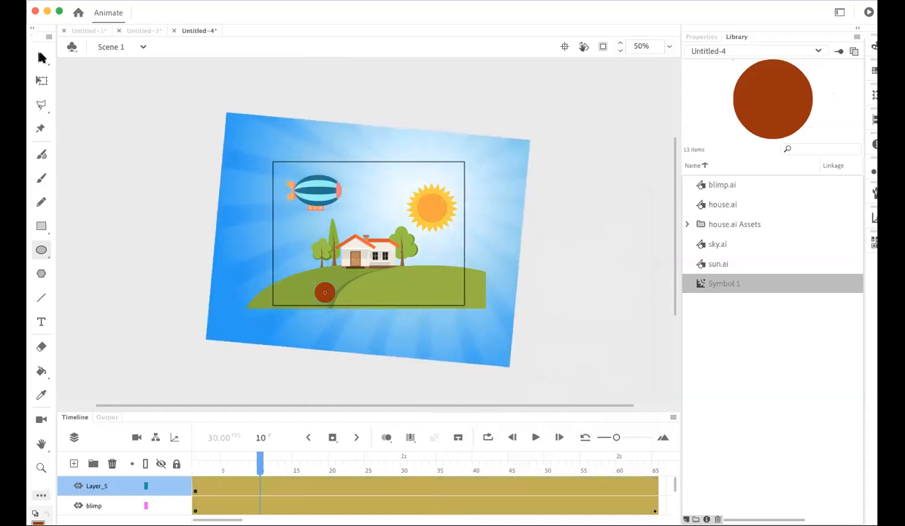
click(42, 58)
drag(334, 290, 364, 274)
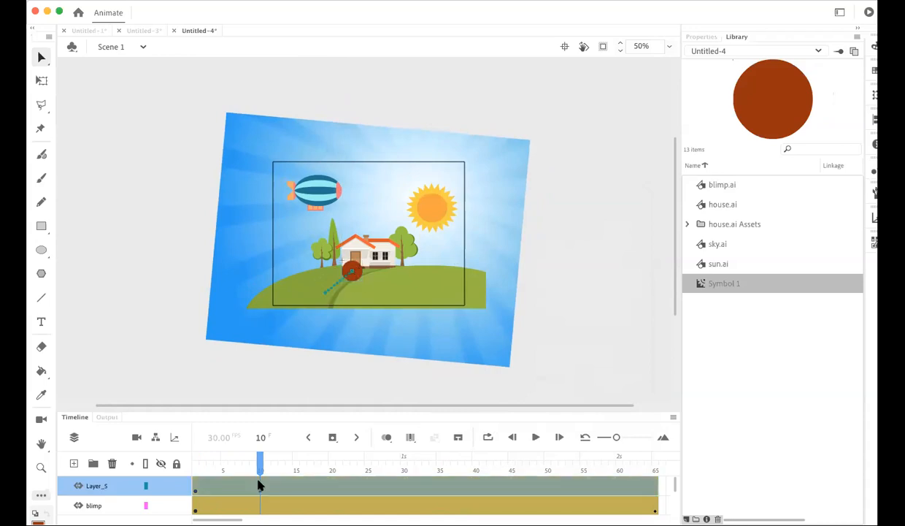
drag(263, 468, 659, 487)
click(261, 482)
key(super+z)
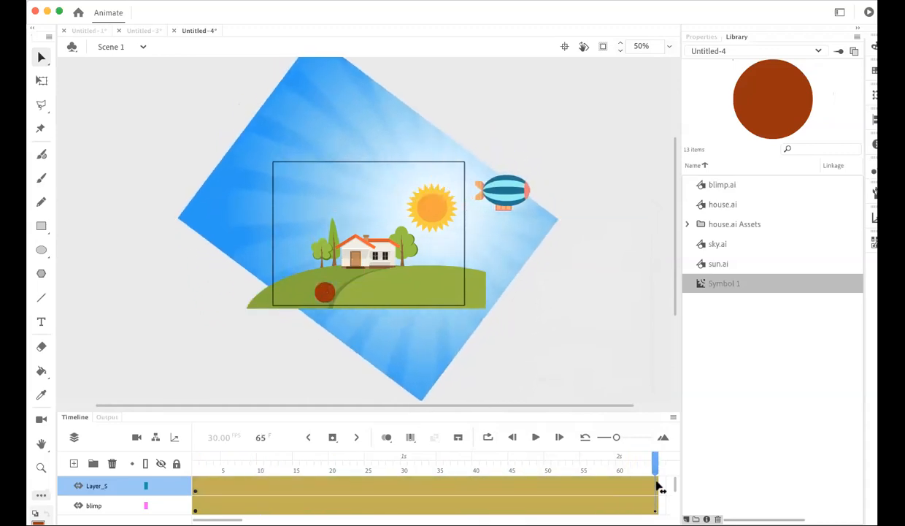
At frame 65, move the circle onto the house's door, scale it down, and test the movie.
drag(326, 291, 353, 263)
click(41, 80)
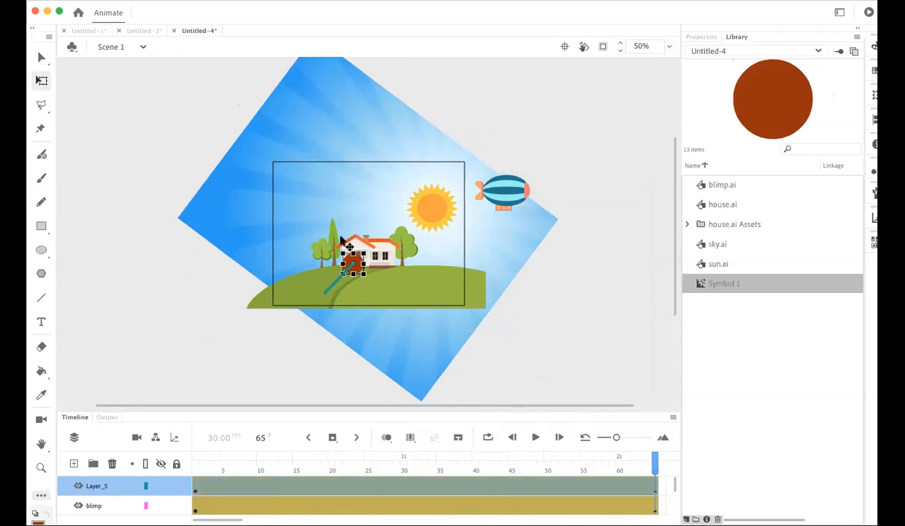
drag(342, 253, 348, 258)
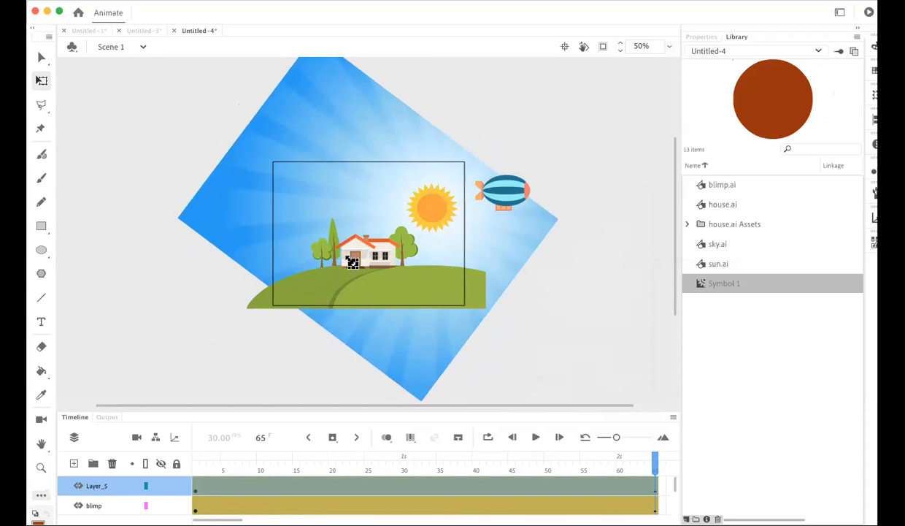
drag(354, 264, 355, 265)
key(super+Return)
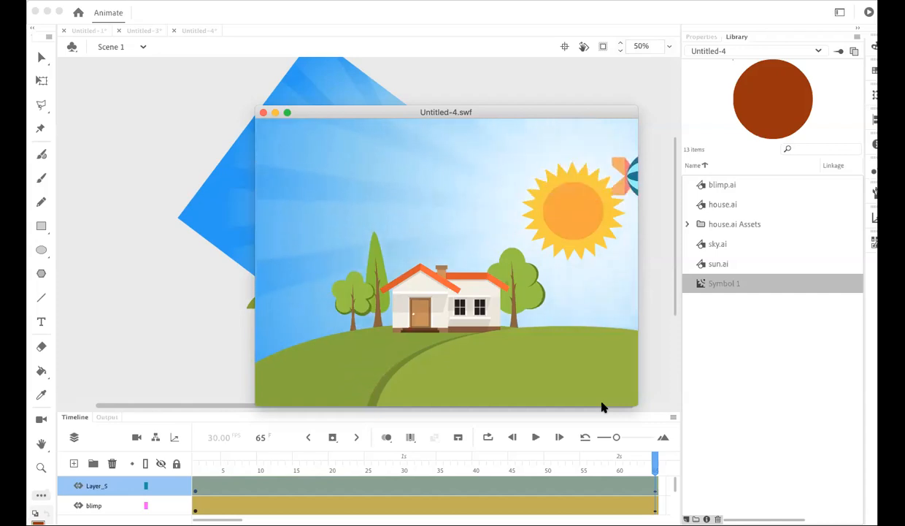
click(264, 113)
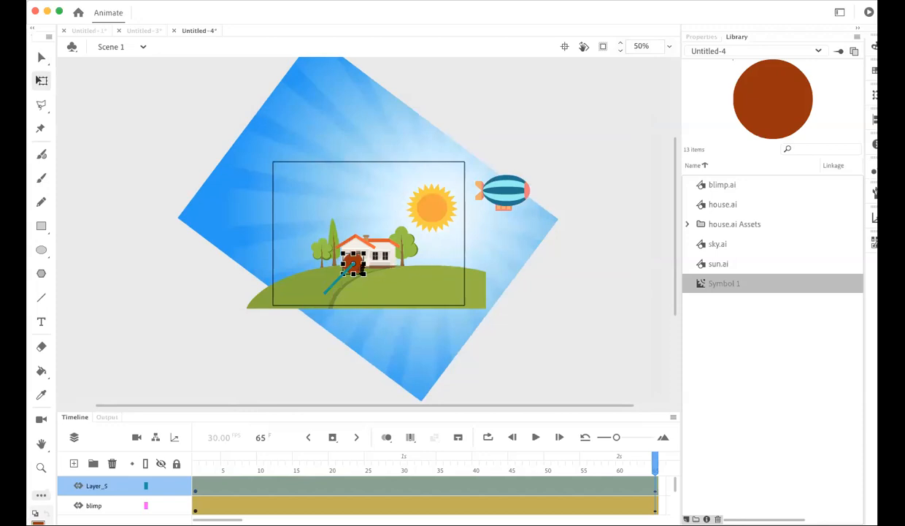
Shrink the circle to about the width of the house's door at frame 65 and test the animation again.
drag(363, 272, 361, 270)
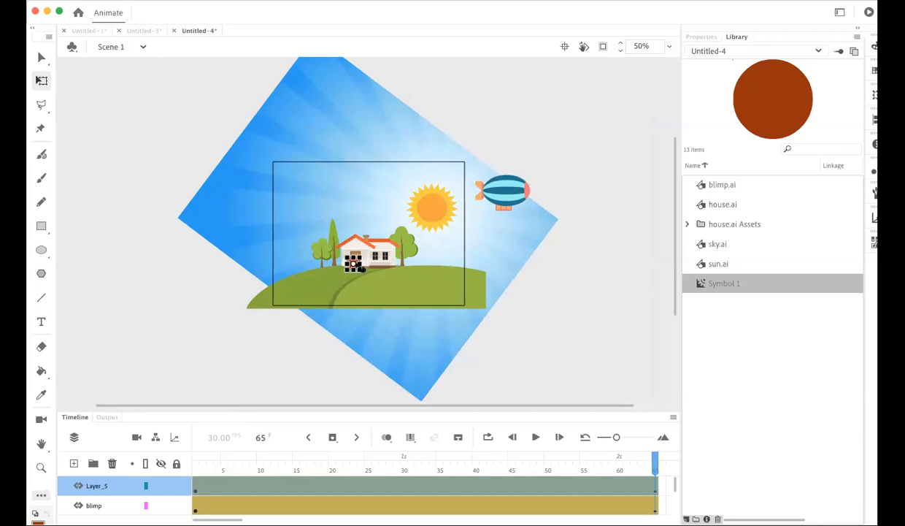
key(super+Return)
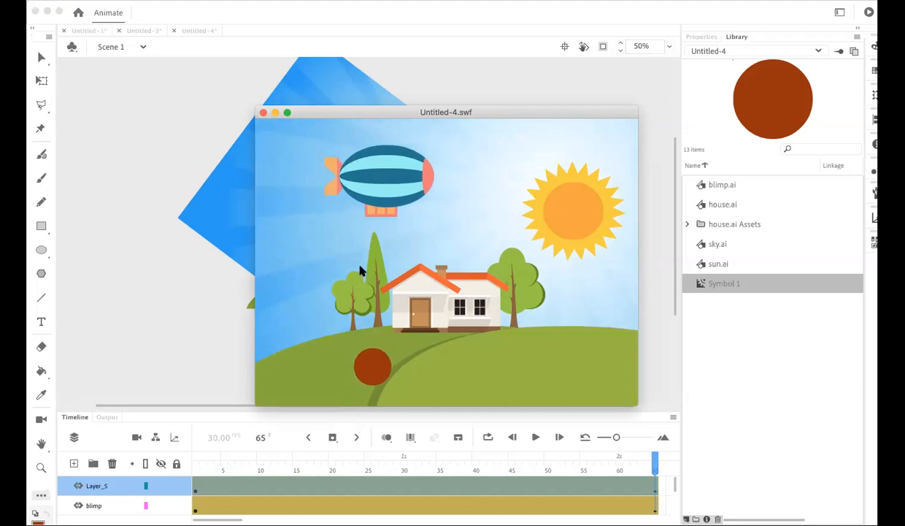
click(264, 113)
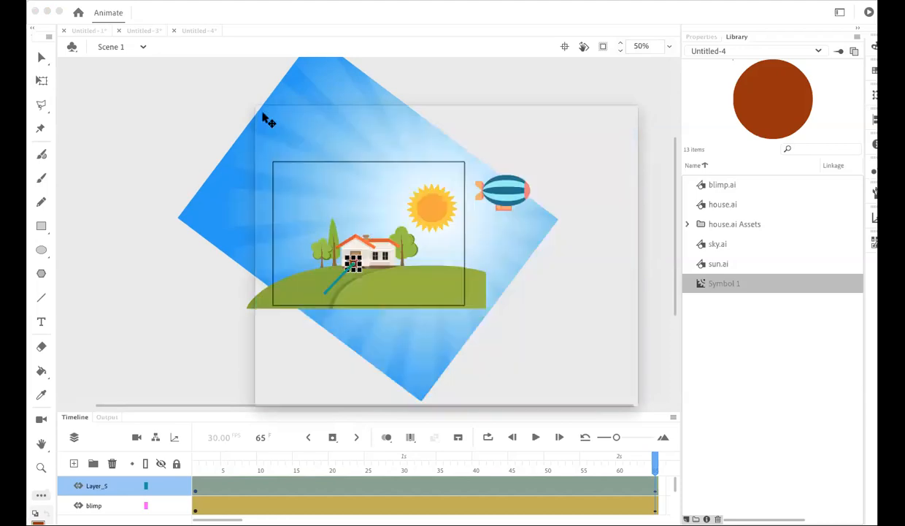
click(357, 268)
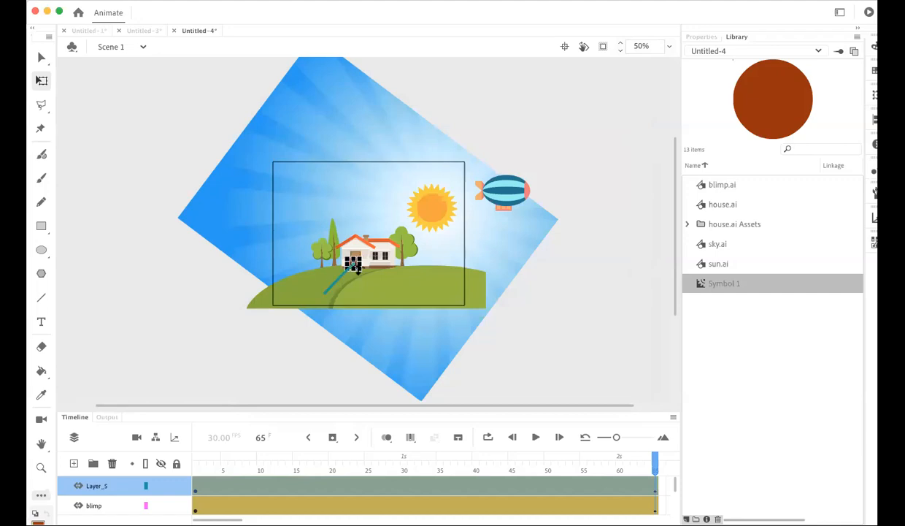
key(super+Return)
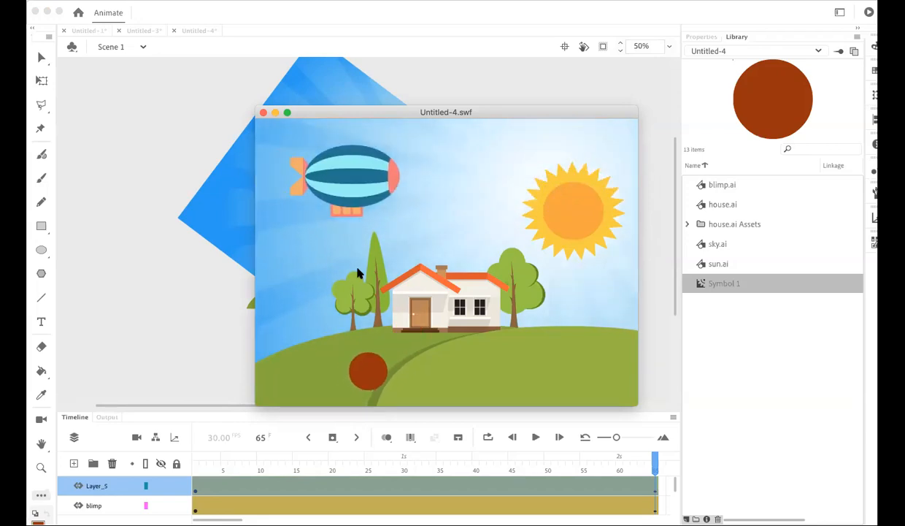
click(262, 114)
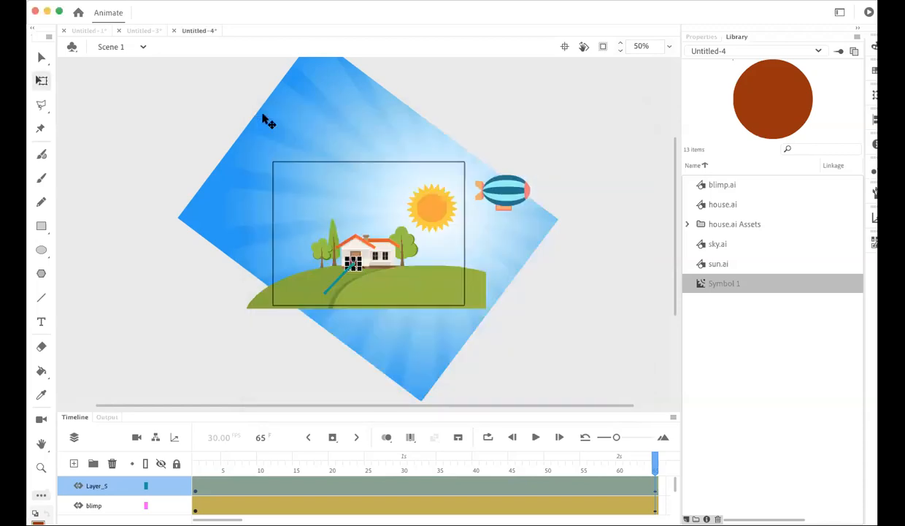
Save the document as dot.fla in the Desktop's vectors folder in Animate Document (*.fla) format.
click(102, 2)
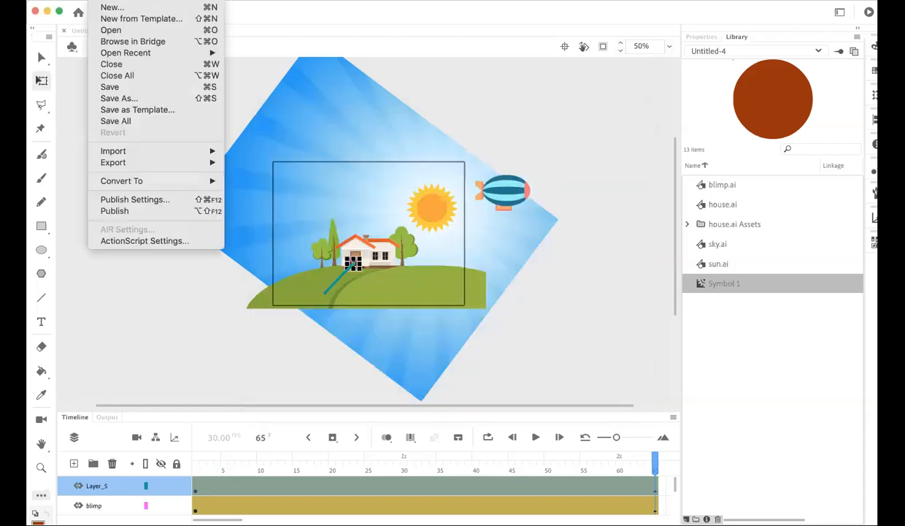
click(117, 99)
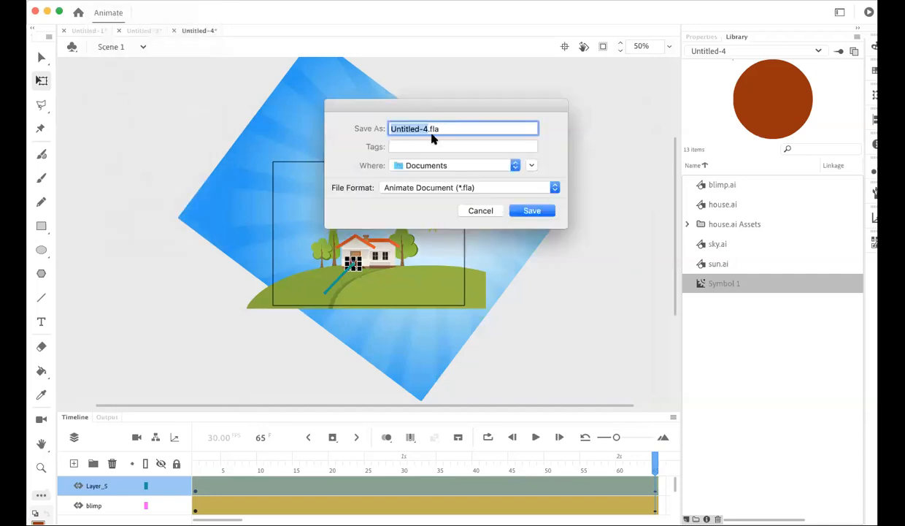
text(dot)
click(533, 165)
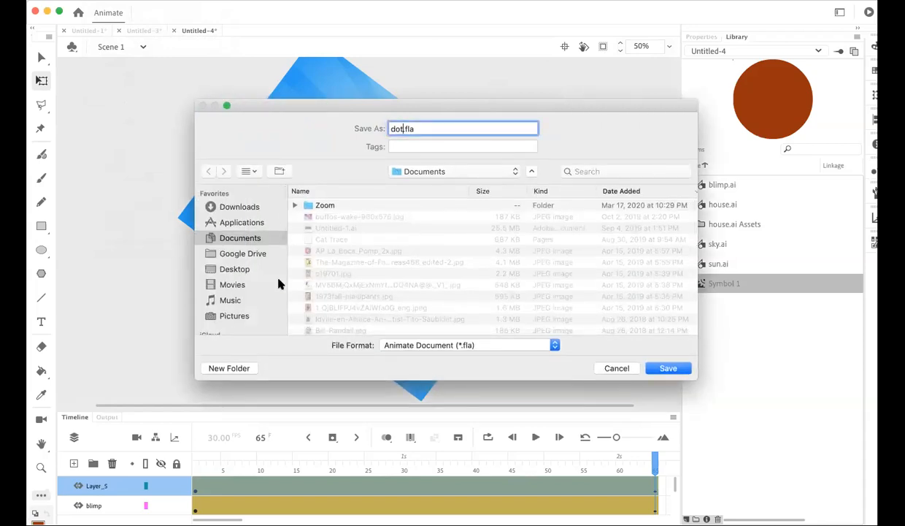
click(232, 272)
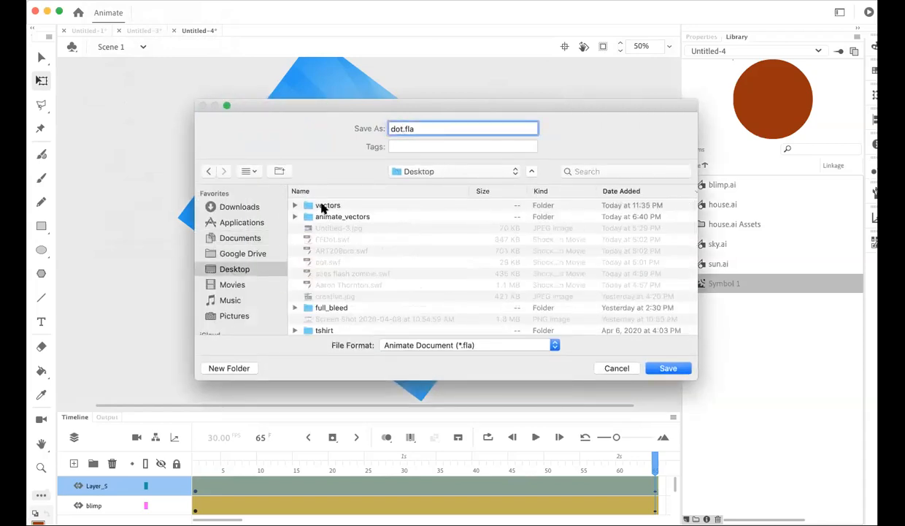
click(666, 368)
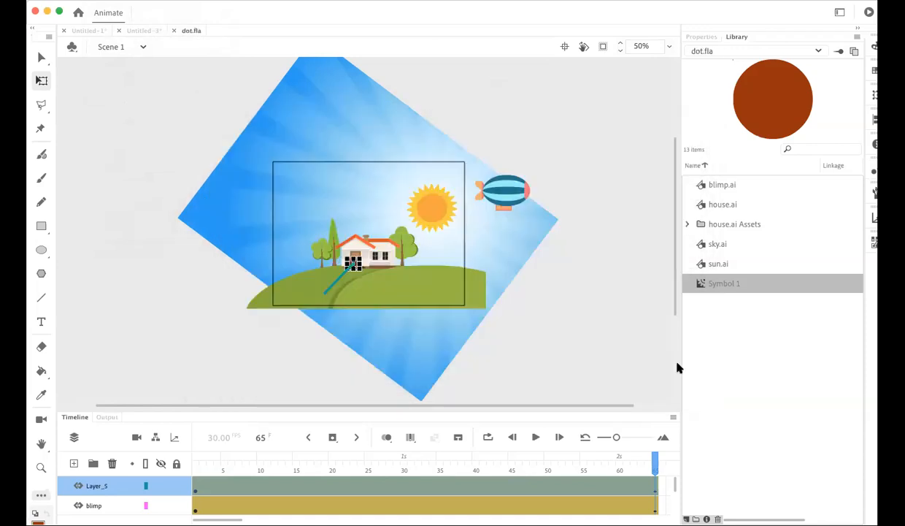
Test the saved movie and examine the vectors folder's files in the Save As dialog without saving.
key(super+Return)
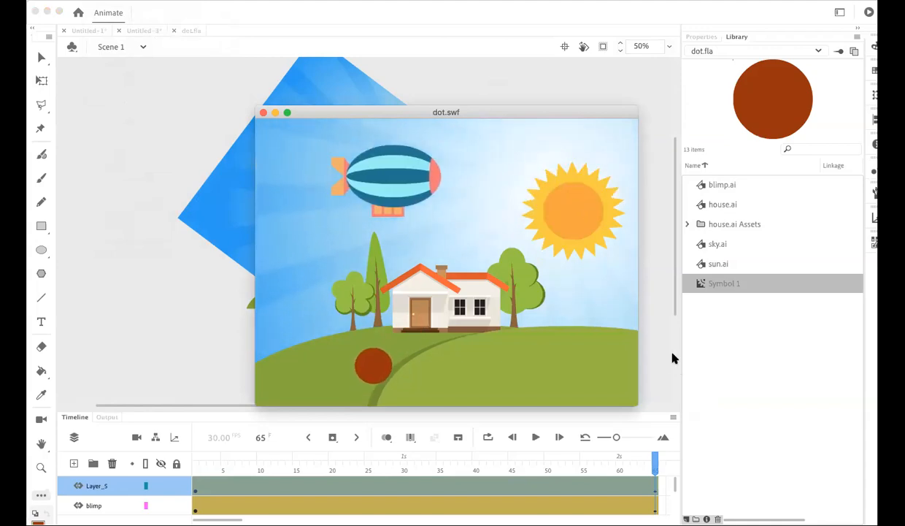
click(264, 112)
click(106, 9)
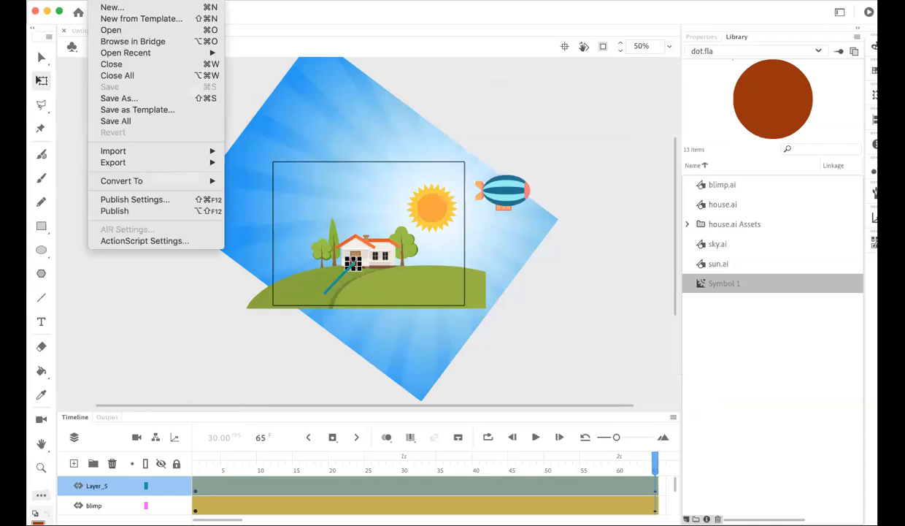
click(119, 98)
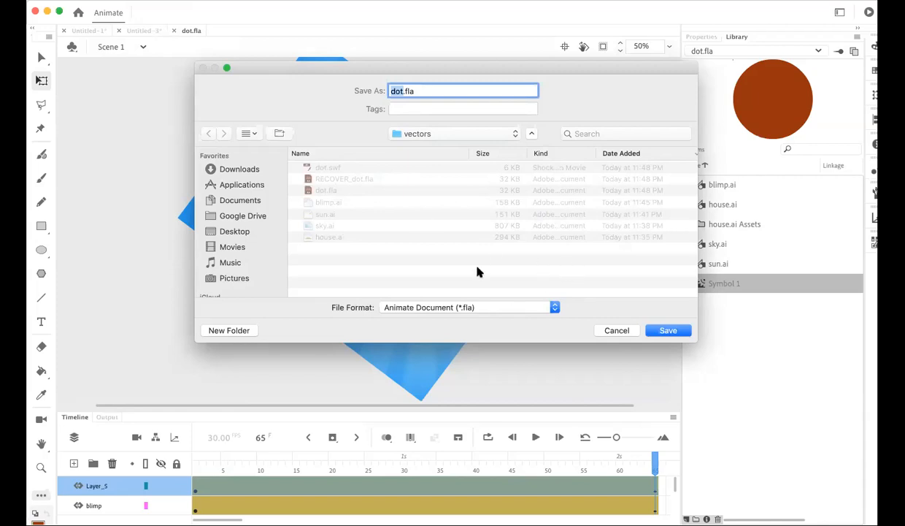
click(613, 330)
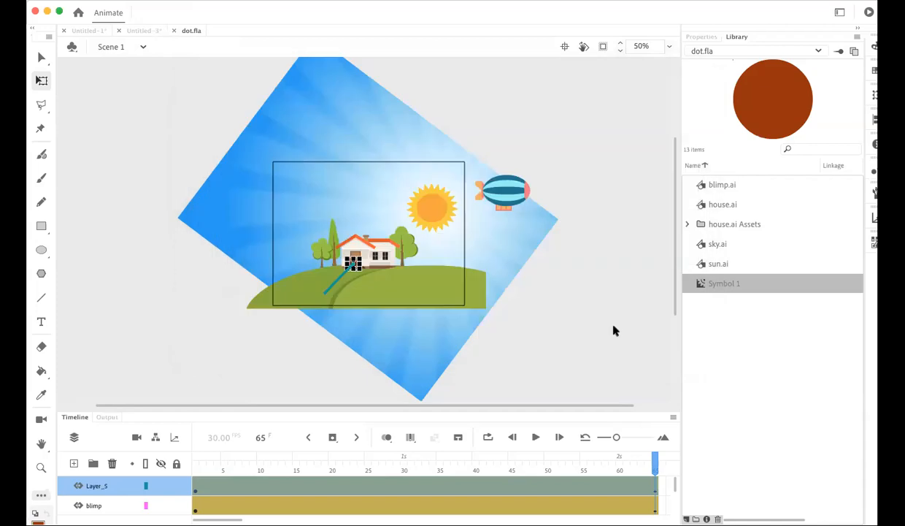